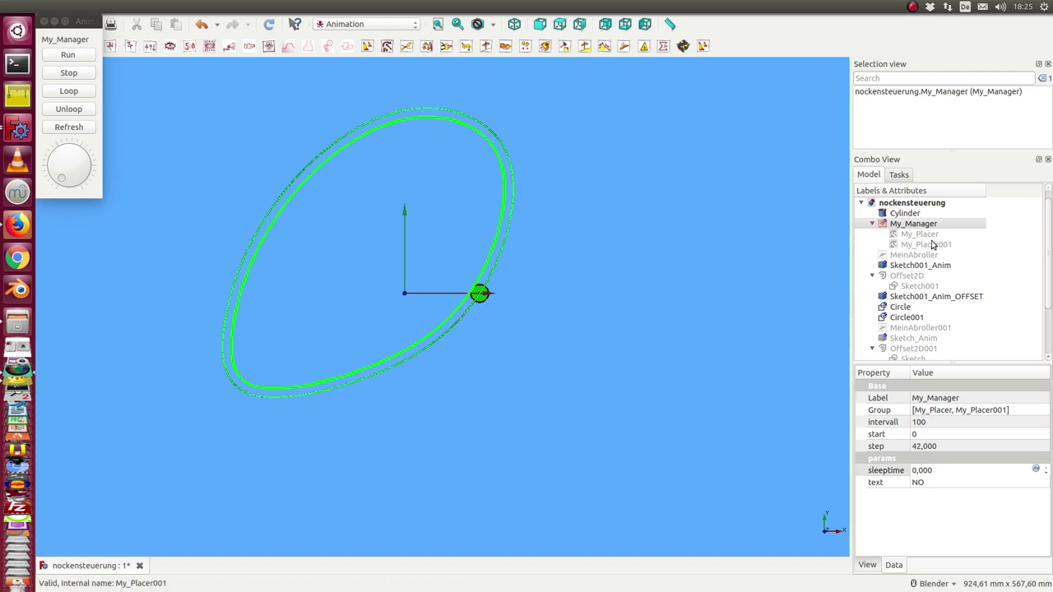
Hide the purple Sketch001 cam profile, then zoom in and out to inspect the roller
{"action": "left_click", "coordinate": [905, 287]}
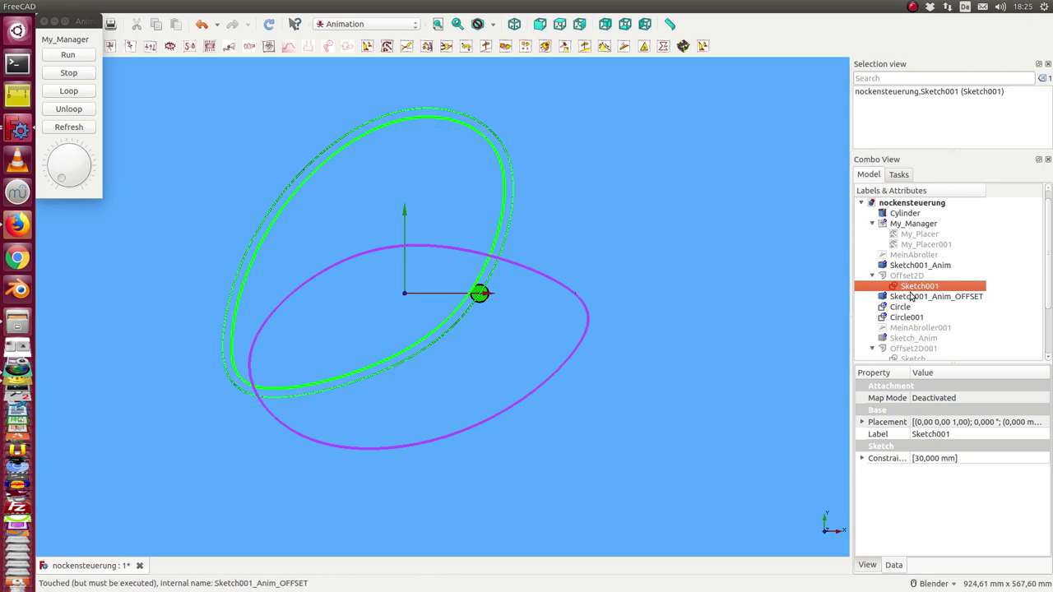
{"action": "key", "text": "space"}
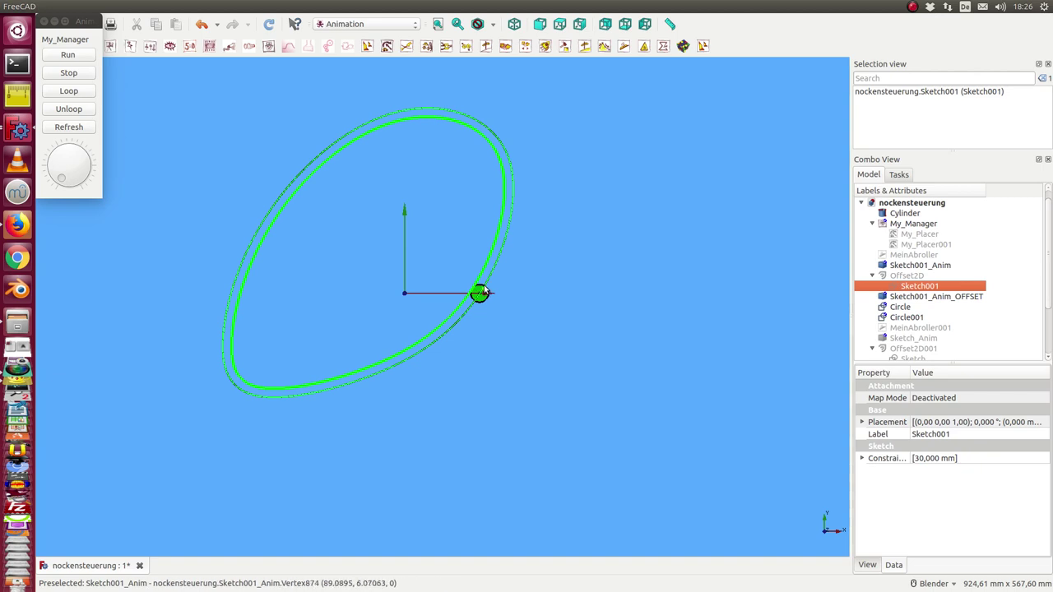
{"action": "scroll", "coordinate": [481, 301], "scroll_direction": "up", "scroll_amount": 2}
{"action": "scroll", "coordinate": [488, 299], "scroll_direction": "up", "scroll_amount": 3}
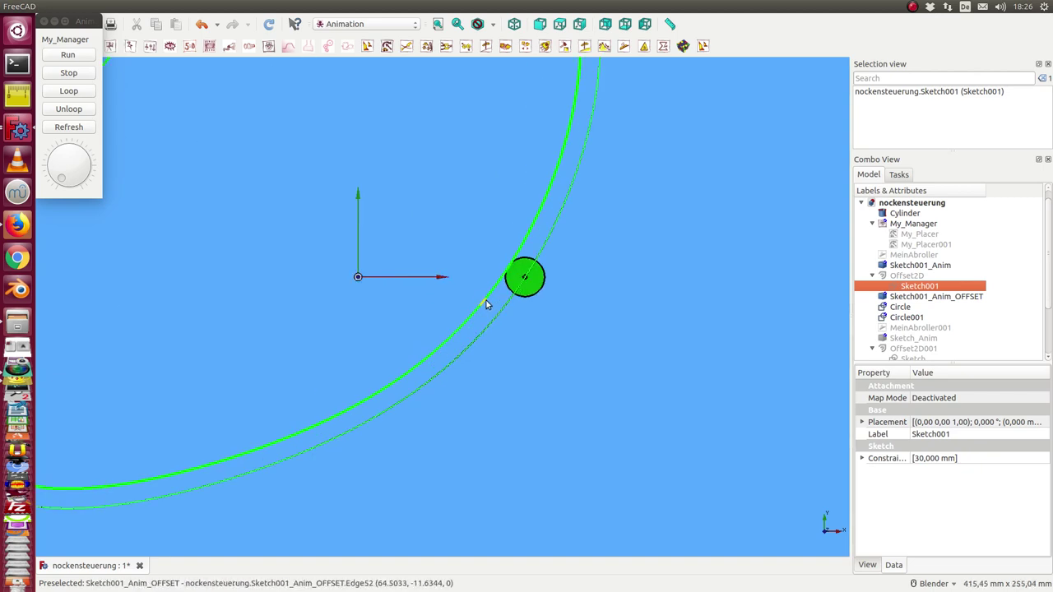
{"action": "scroll", "coordinate": [569, 308], "scroll_direction": "down", "scroll_amount": 2}
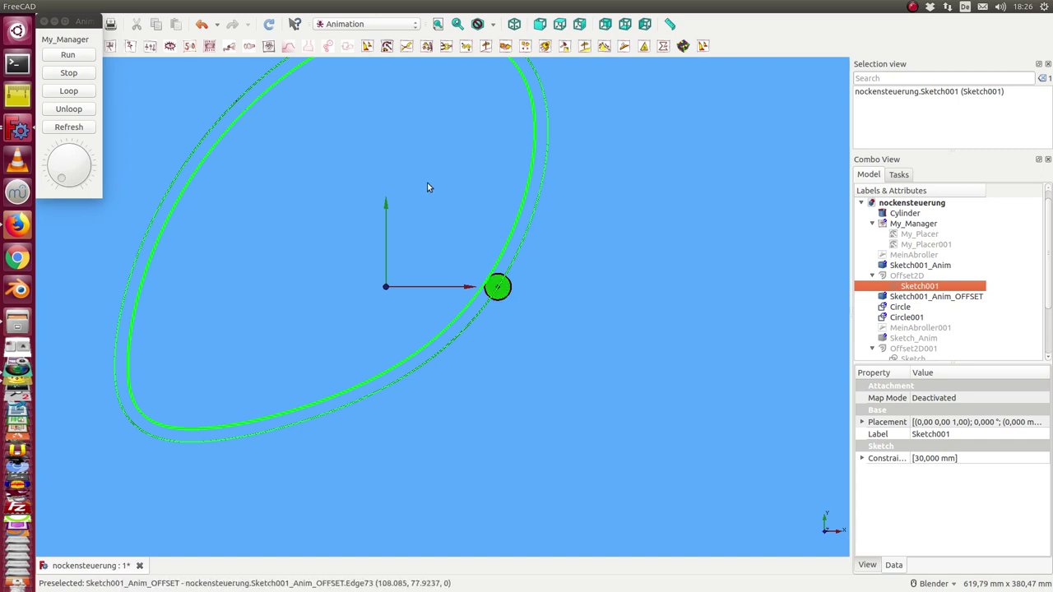
{"action": "scroll", "coordinate": [297, 180], "scroll_direction": "down", "scroll_amount": 1}
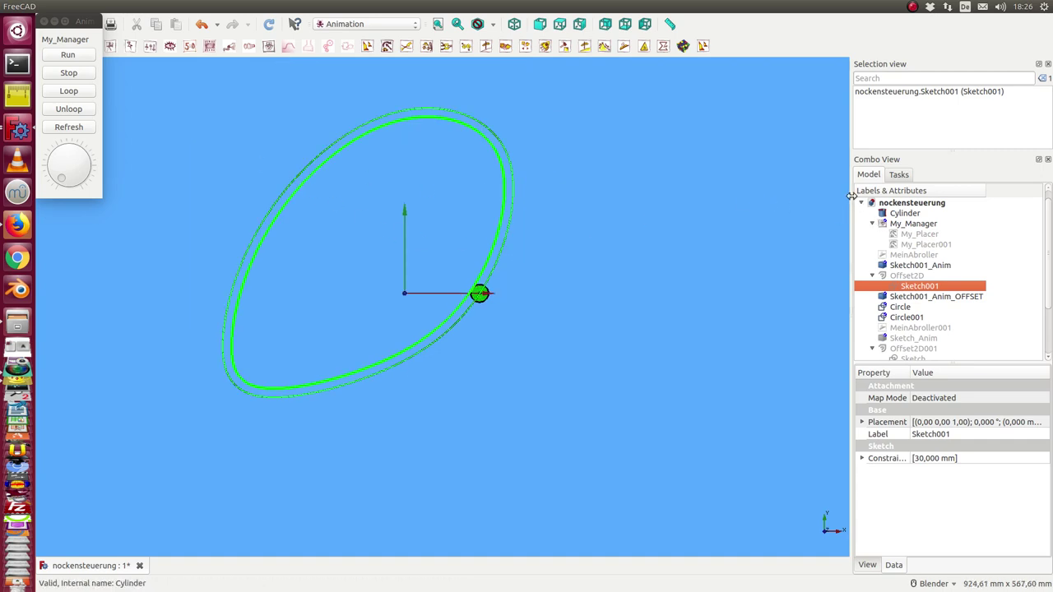
Bind MeinAbroller's anim property to My_Manager.step and turn the Anim dial to step 43
{"action": "left_click", "coordinate": [908, 255]}
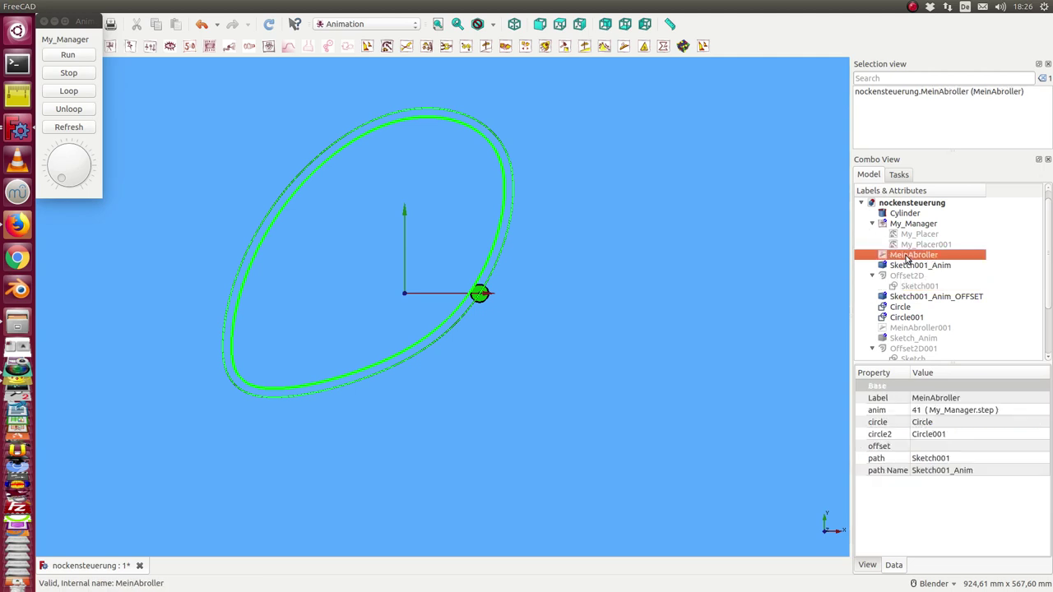
{"action": "left_click_drag", "start_coordinate": [852, 393], "coordinate": [716, 373]}
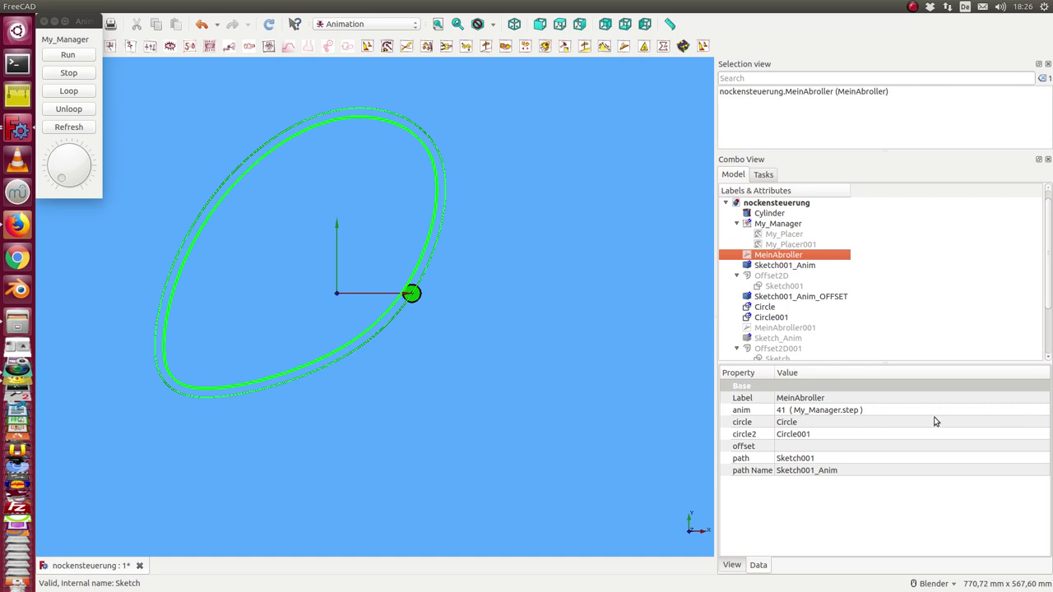
{"action": "left_click", "coordinate": [1036, 415]}
{"action": "left_click", "coordinate": [1036, 410]}
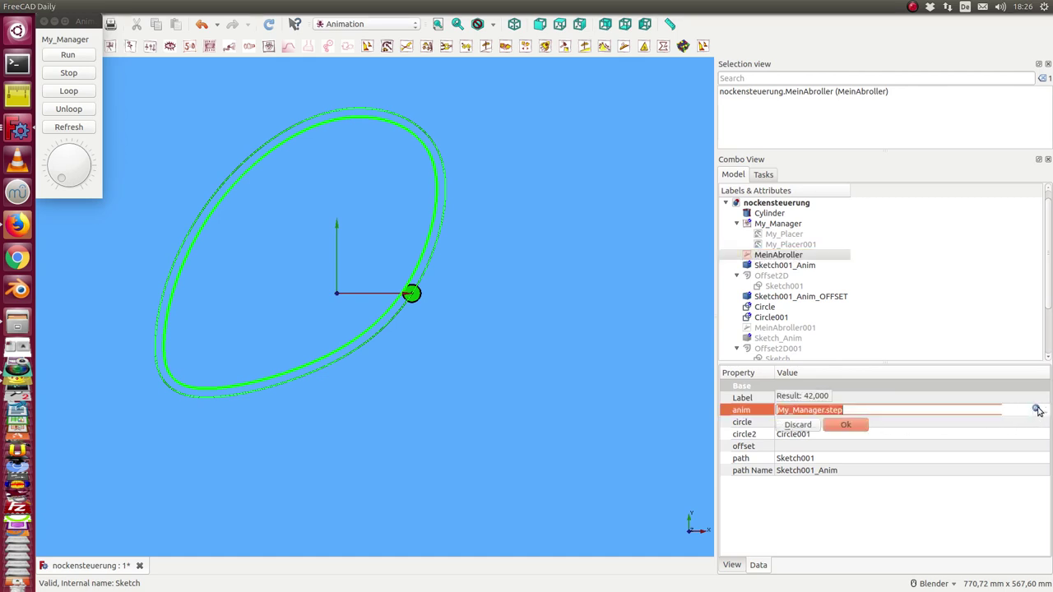
{"action": "left_click", "coordinate": [847, 426]}
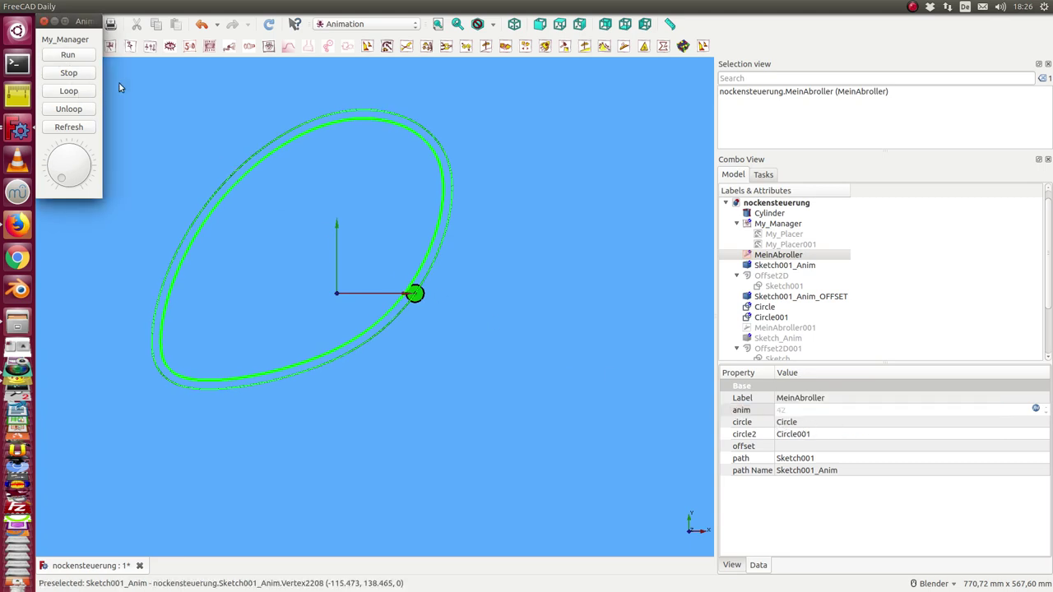
{"action": "left_click_drag", "start_coordinate": [65, 28], "coordinate": [112, 101]}
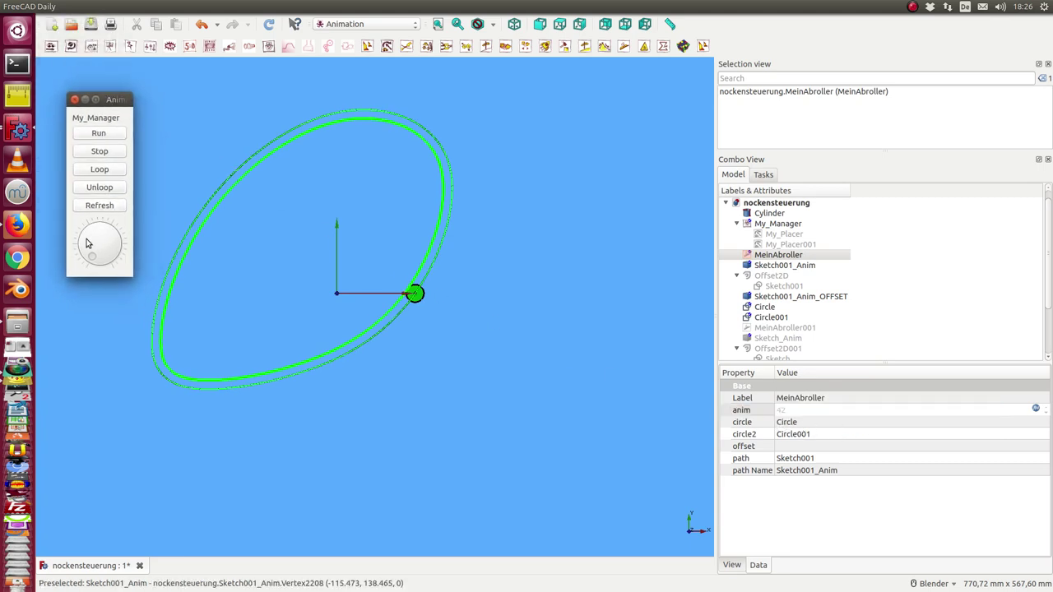
{"action": "left_click_drag", "start_coordinate": [93, 259], "coordinate": [96, 241]}
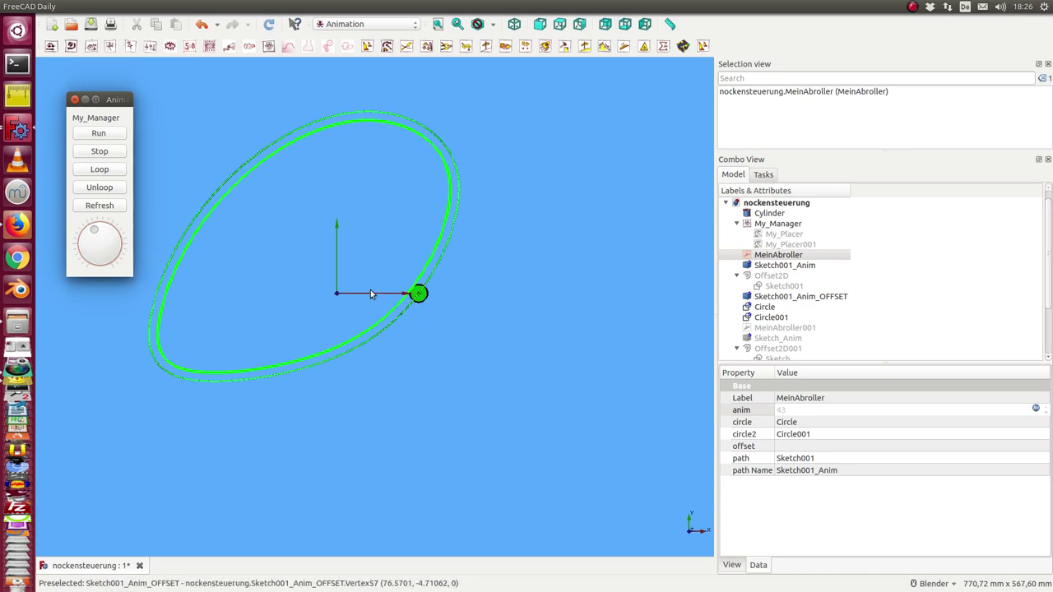
Run the cam animation and show My_Placer's settings: source Circle, target Cube, x = sx+10
{"action": "left_click", "coordinate": [109, 136]}
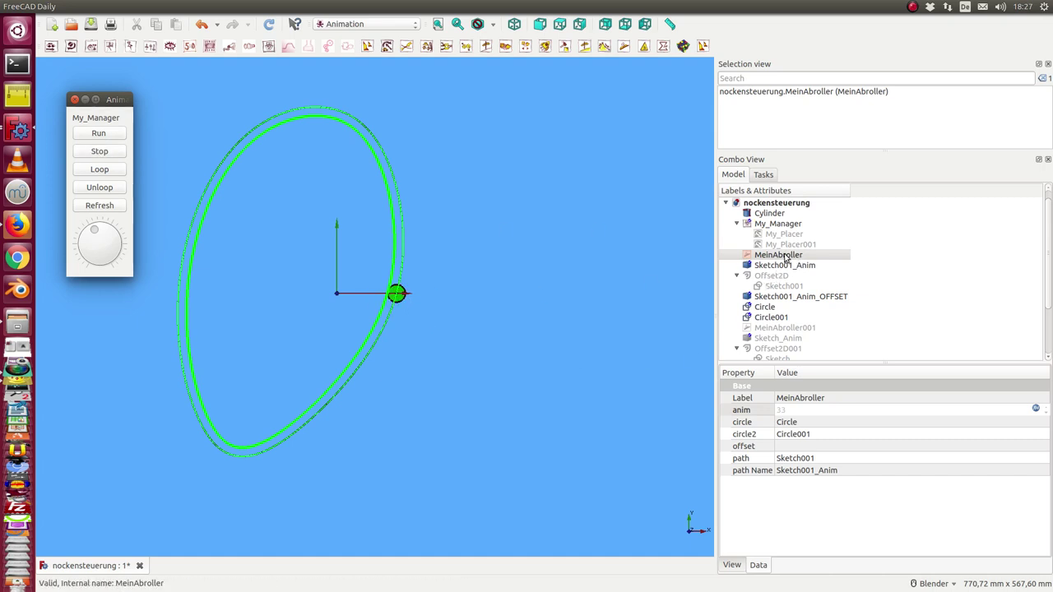
{"action": "scroll", "coordinate": [823, 280], "scroll_direction": "down", "scroll_amount": 3}
{"action": "scroll", "coordinate": [803, 300], "scroll_direction": "up", "scroll_amount": 3}
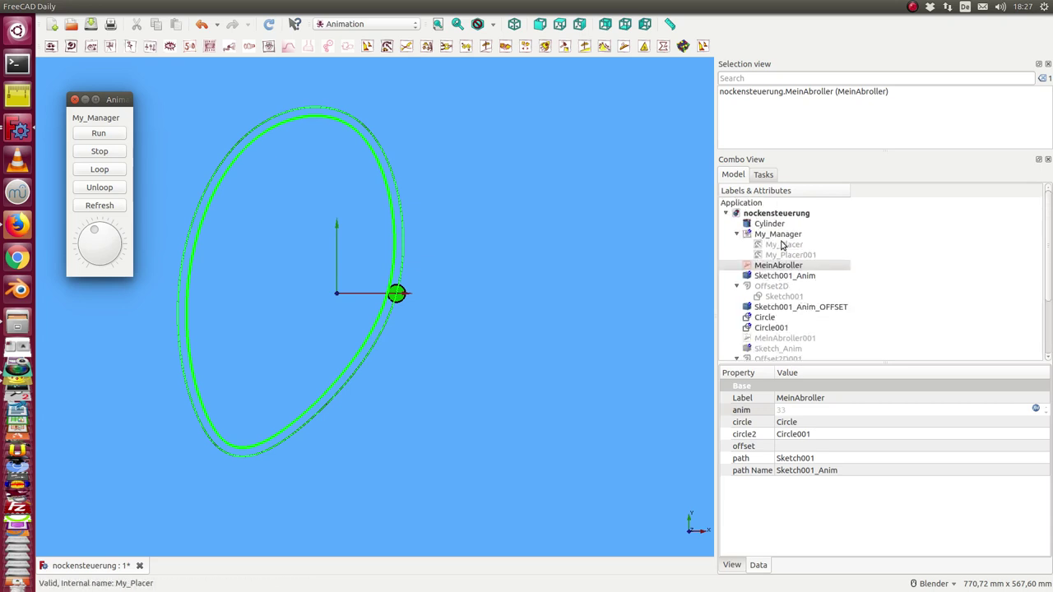
{"action": "left_click", "coordinate": [782, 245]}
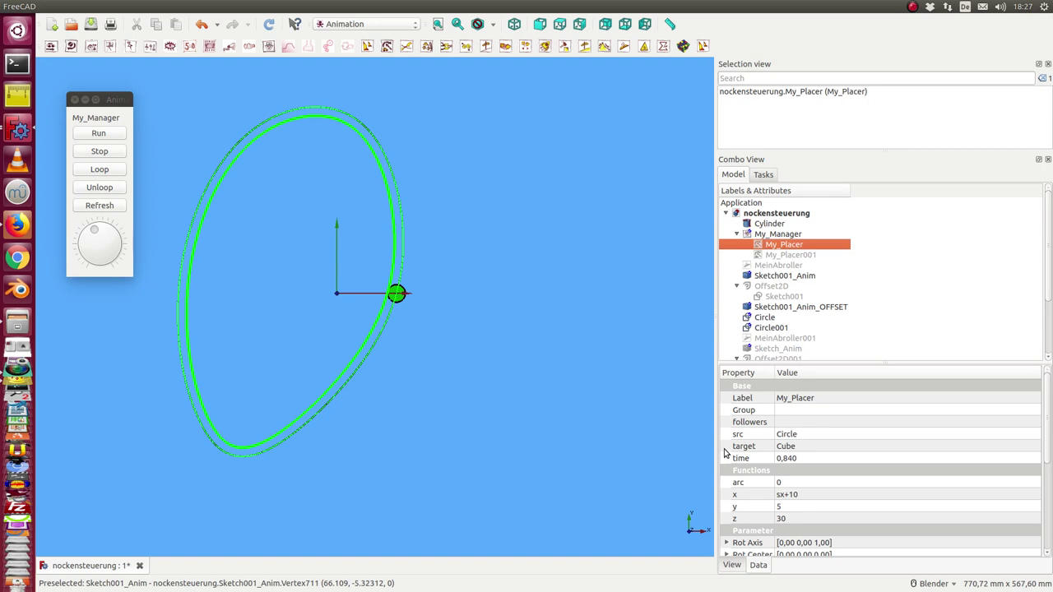
Select the Cube follower bar and My_Placer, then run the animation so Cube rides the roller
{"action": "scroll", "coordinate": [888, 307], "scroll_direction": "down", "scroll_amount": 3}
{"action": "left_click", "coordinate": [762, 341]}
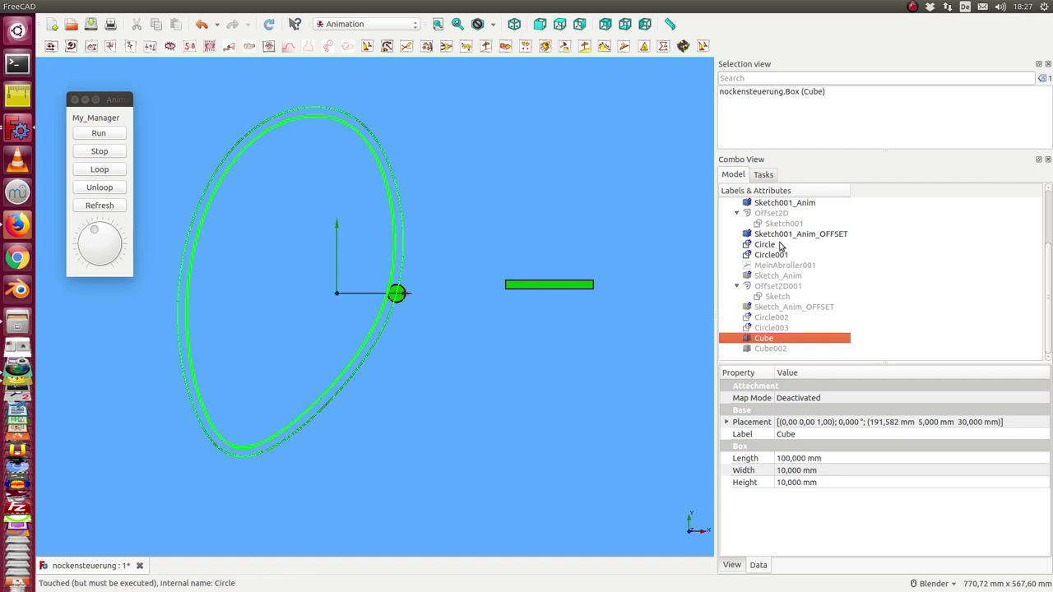
{"action": "scroll", "coordinate": [778, 214], "scroll_direction": "up", "scroll_amount": 2}
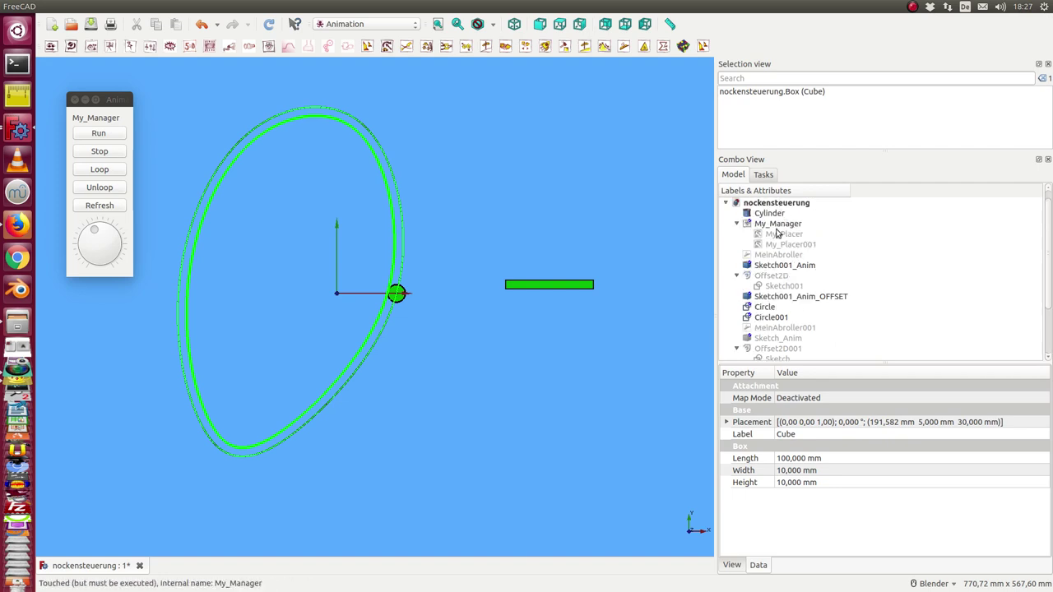
{"action": "left_click", "coordinate": [779, 235]}
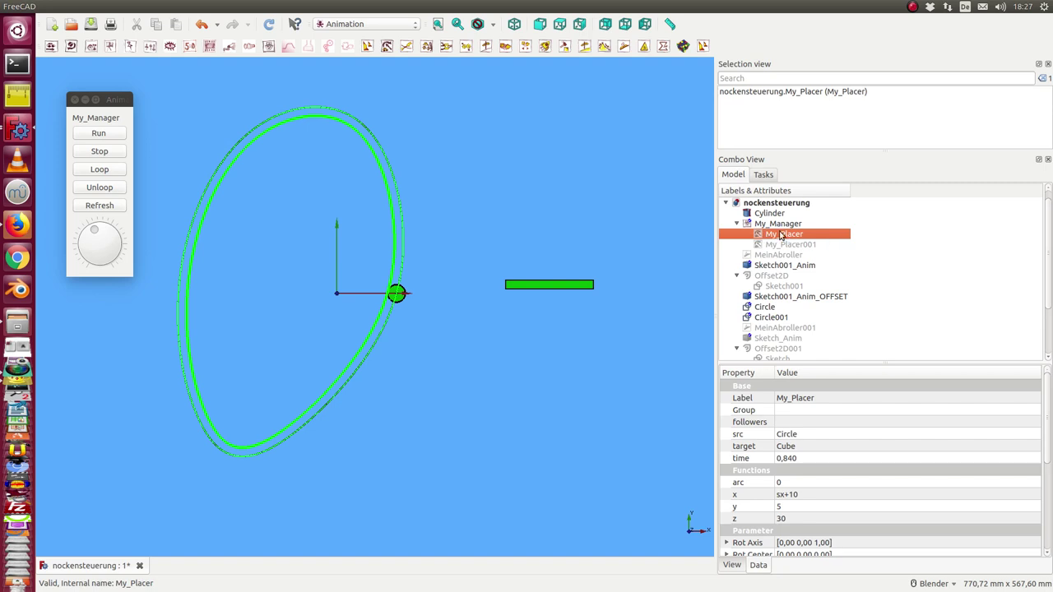
{"action": "left_click", "coordinate": [85, 136]}
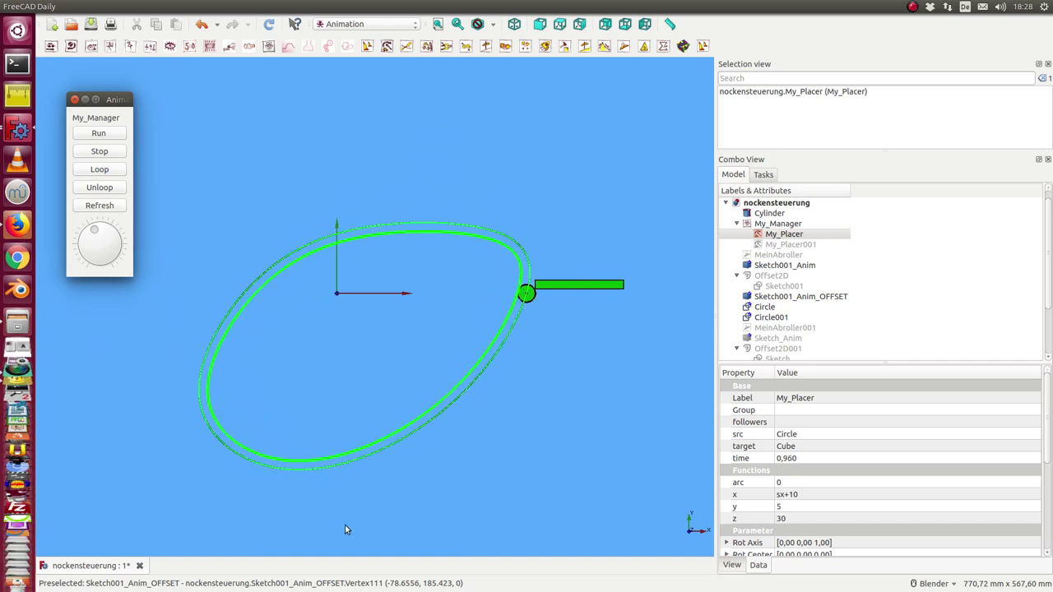
Orbit to edge-on, tilted and tilted-top views to watch the follower ride the cam
{"action": "middle_click_drag", "start_coordinate": [336, 445], "coordinate": [358, 369]}
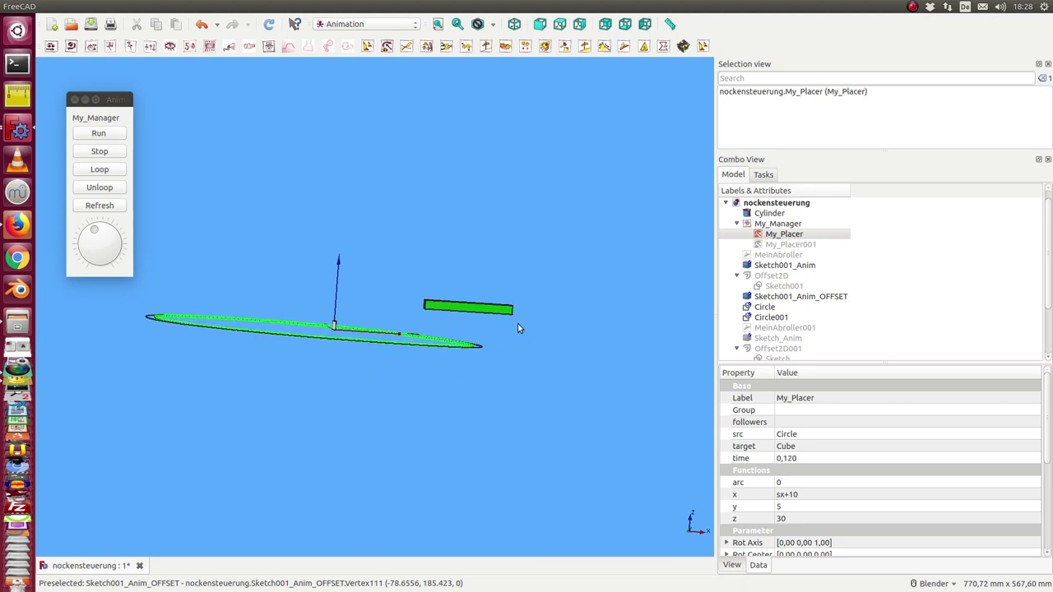
{"action": "middle_click_drag", "start_coordinate": [517, 323], "coordinate": [438, 340]}
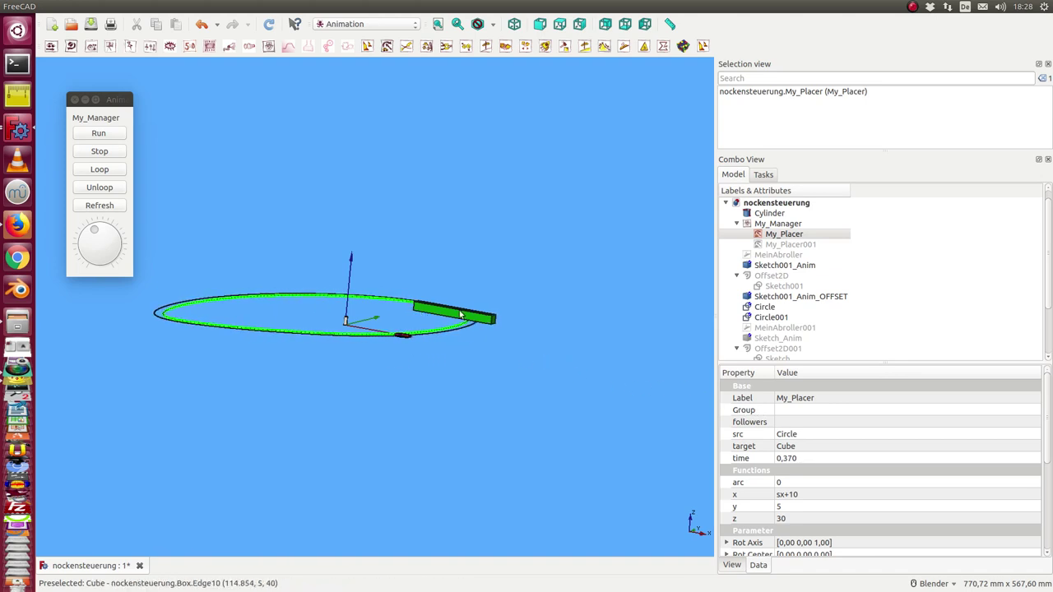
{"action": "mouse_move", "coordinate": [508, 412]}
{"action": "middle_mouse_down"}
{"action": "mouse_move", "coordinate": [483, 323]}
{"action": "mouse_move", "coordinate": [494, 358]}
{"action": "mouse_move", "coordinate": [687, 477]}
{"action": "middle_mouse_up"}
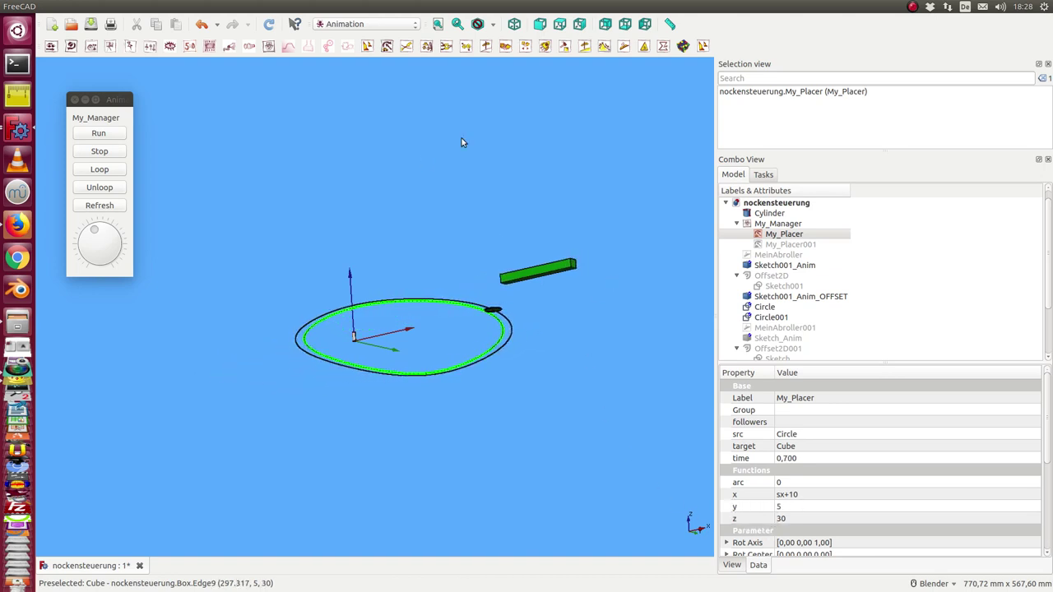
Stop the animation and display My_Placer001's settings
{"action": "left_click", "coordinate": [90, 156]}
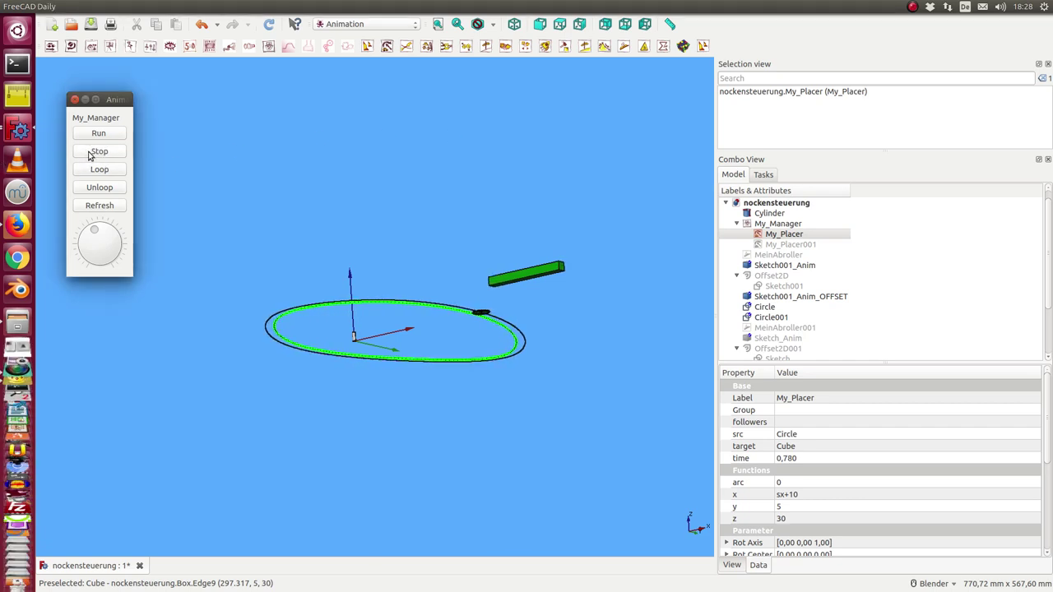
{"action": "left_click", "coordinate": [796, 246]}
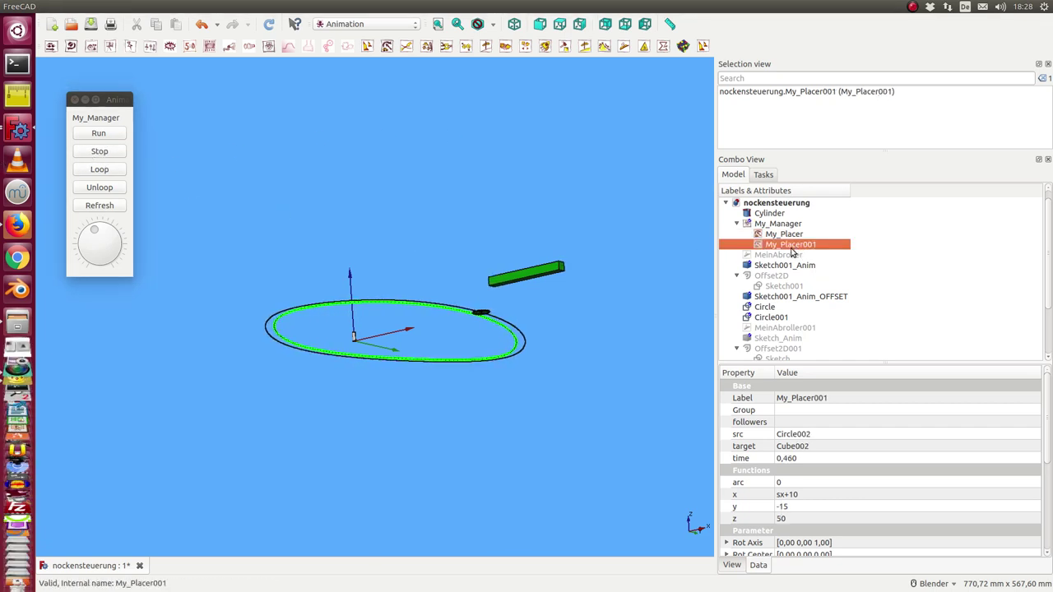
{"action": "scroll", "coordinate": [811, 284], "scroll_direction": "down", "scroll_amount": 1}
{"action": "scroll", "coordinate": [810, 284], "scroll_direction": "down", "scroll_amount": 1}
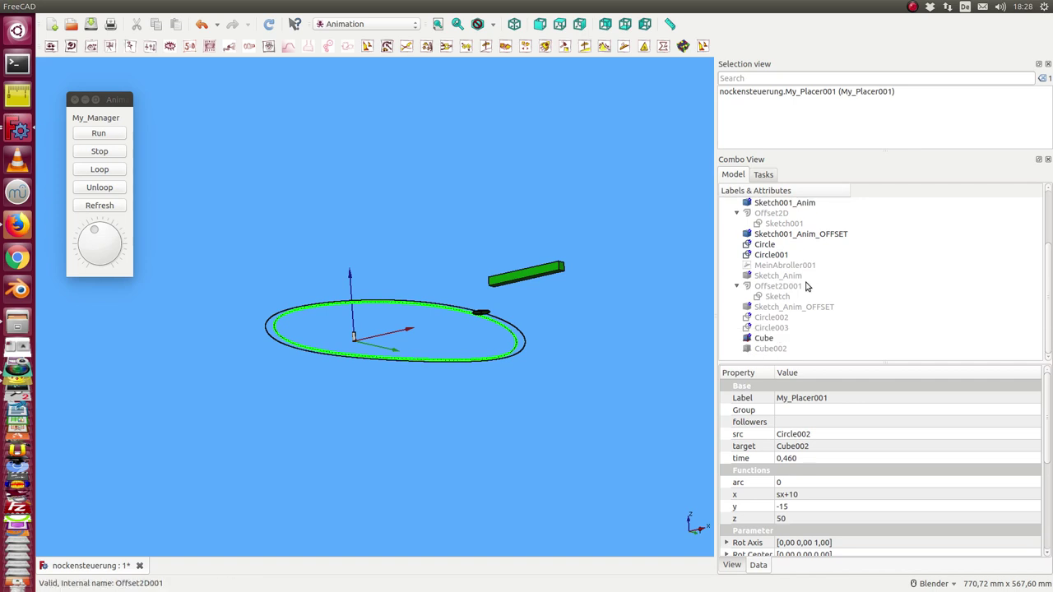
Show the Sketch_Anim profile, then pick its offset outline and the Circle003 roller from a near-top view
{"action": "left_click", "coordinate": [775, 278]}
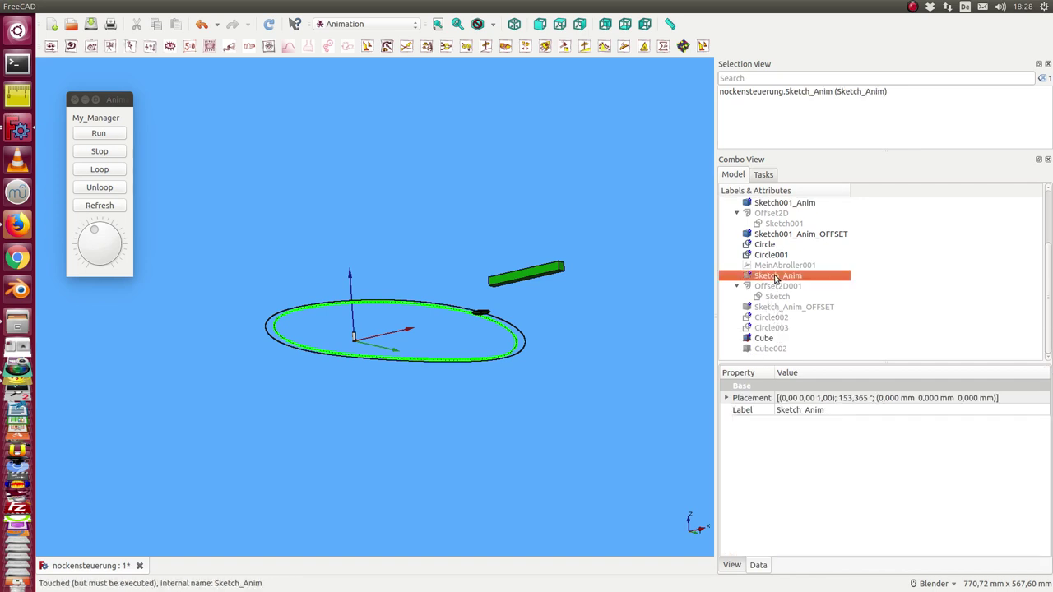
{"action": "key", "text": "space"}
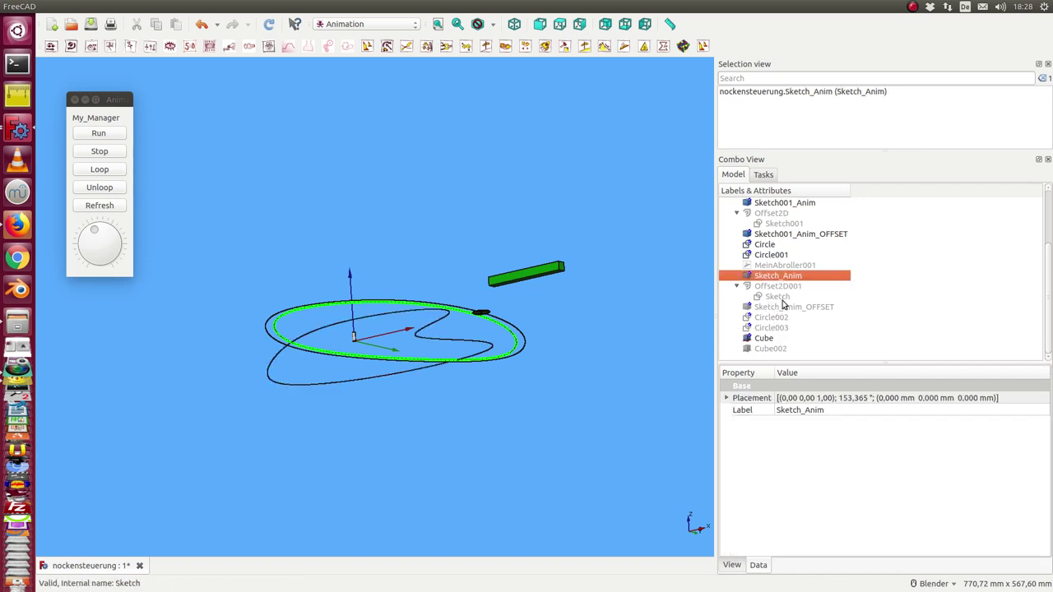
{"action": "left_click", "coordinate": [788, 310]}
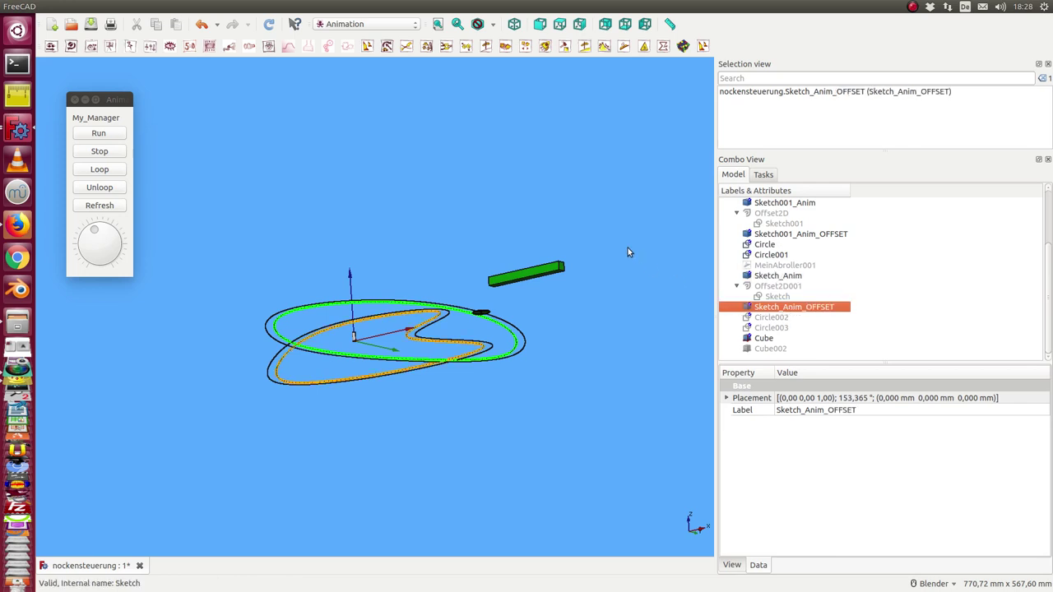
{"action": "mouse_move", "coordinate": [628, 247]}
{"action": "middle_mouse_down"}
{"action": "mouse_move", "coordinate": [395, 221]}
{"action": "mouse_move", "coordinate": [400, 297]}
{"action": "middle_mouse_up"}
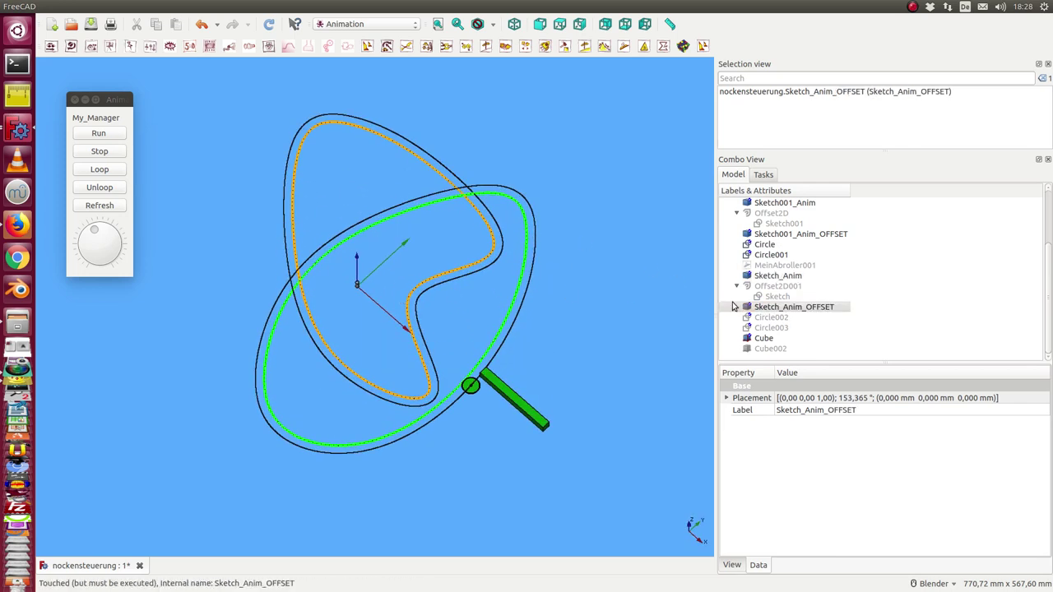
{"action": "left_click", "coordinate": [761, 329]}
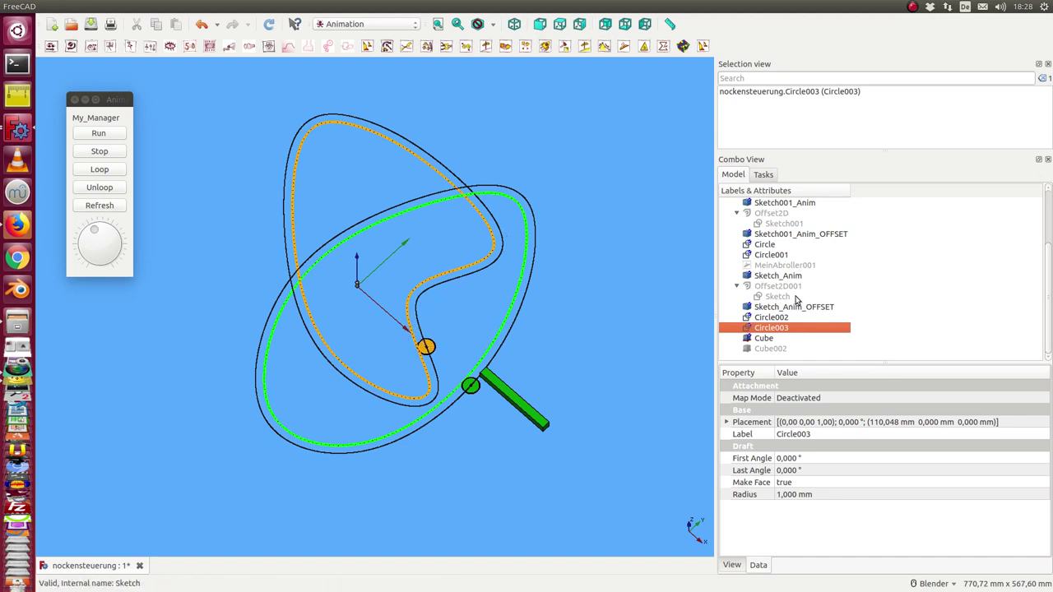
Inspect the expression behind MeinAbroller001's anim value
{"action": "left_click", "coordinate": [778, 267]}
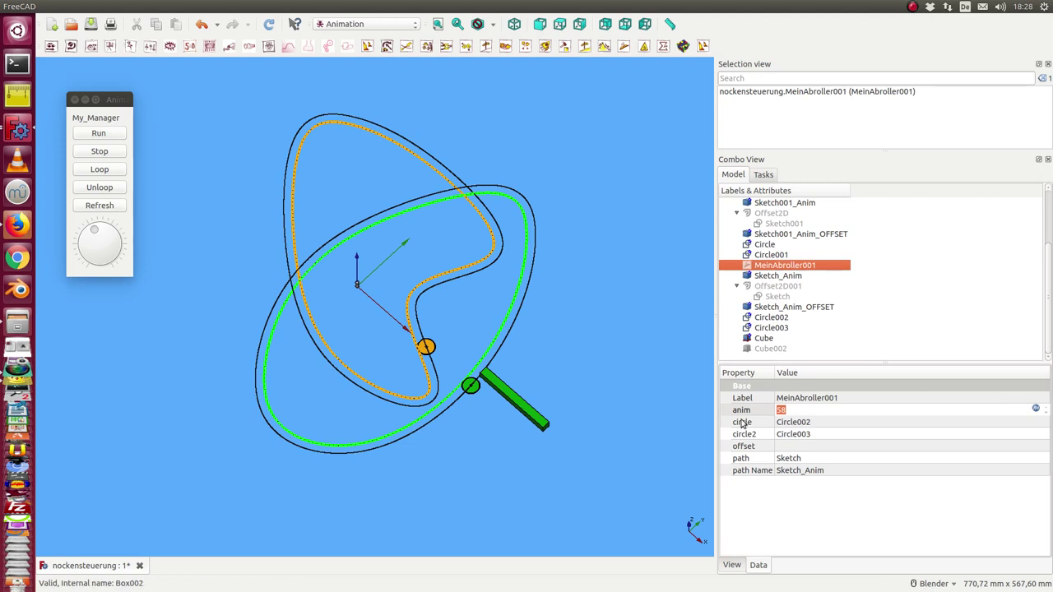
{"action": "left_click", "coordinate": [1036, 411]}
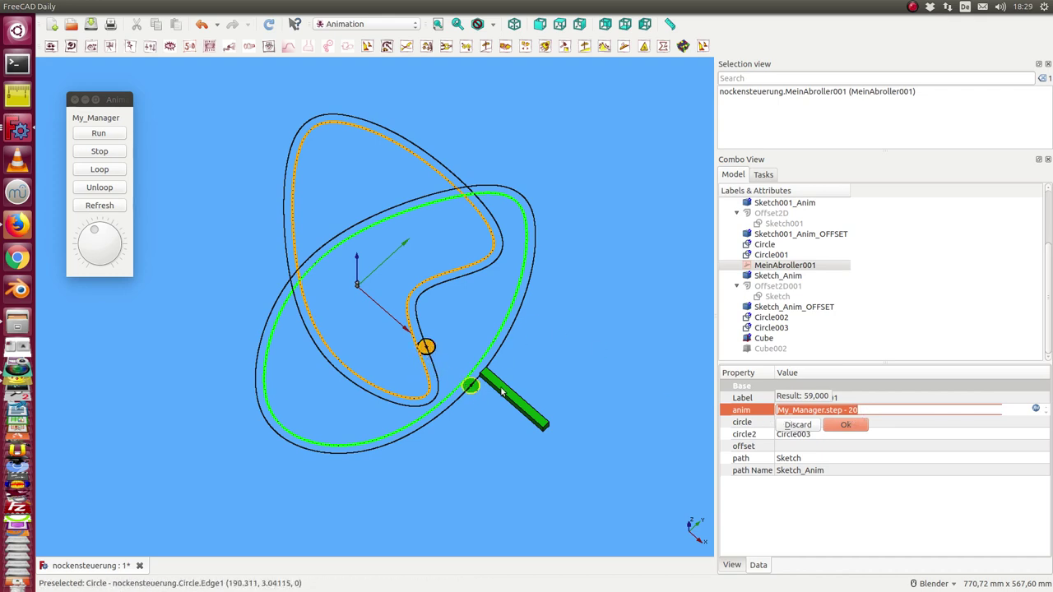
{"action": "mouse_move", "coordinate": [636, 271]}
{"action": "middle_mouse_down"}
{"action": "mouse_move", "coordinate": [567, 277]}
{"action": "mouse_move", "coordinate": [623, 291]}
{"action": "mouse_move", "coordinate": [706, 291]}
{"action": "middle_mouse_up"}
Make the Cube002 bar visible and display My_Placer001, linking Circle002 to Cube002
{"action": "left_click", "coordinate": [761, 354]}
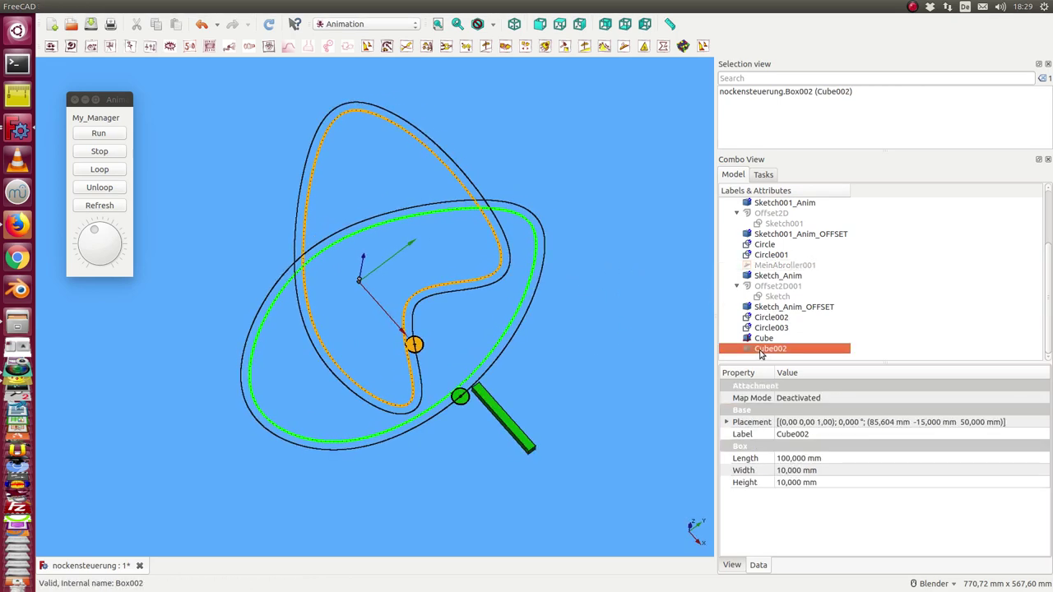
{"action": "key", "text": "space"}
{"action": "mouse_move", "coordinate": [412, 317]}
{"action": "middle_mouse_down"}
{"action": "mouse_move", "coordinate": [399, 333]}
{"action": "mouse_move", "coordinate": [305, 271]}
{"action": "mouse_move", "coordinate": [461, 272]}
{"action": "mouse_move", "coordinate": [501, 182]}
{"action": "mouse_move", "coordinate": [461, 296]}
{"action": "mouse_move", "coordinate": [437, 322]}
{"action": "mouse_move", "coordinate": [455, 330]}
{"action": "middle_mouse_up"}
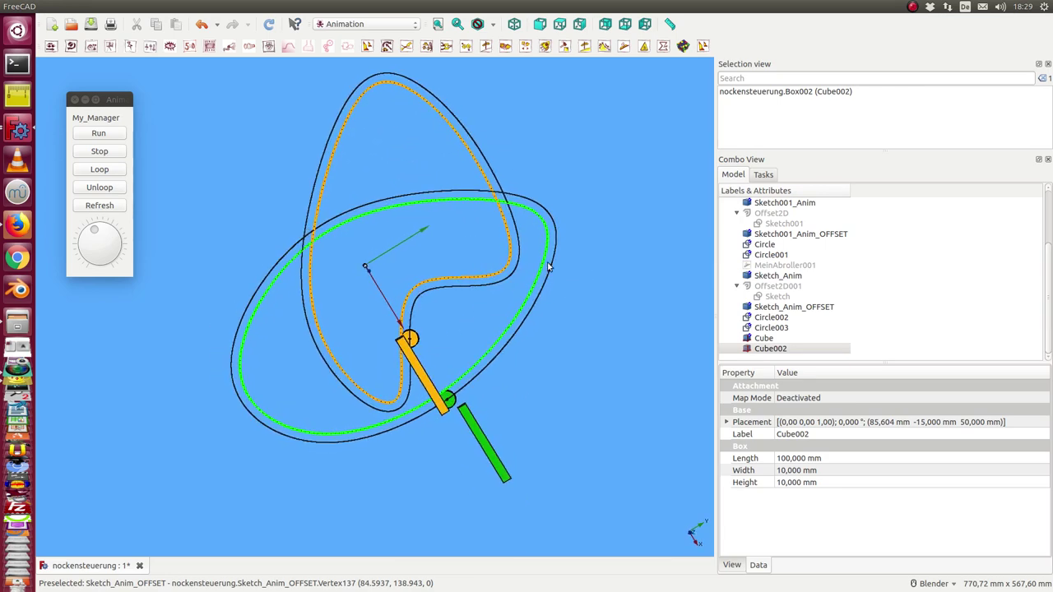
{"action": "scroll", "coordinate": [782, 251], "scroll_direction": "up", "scroll_amount": 2}
{"action": "left_click", "coordinate": [785, 243]}
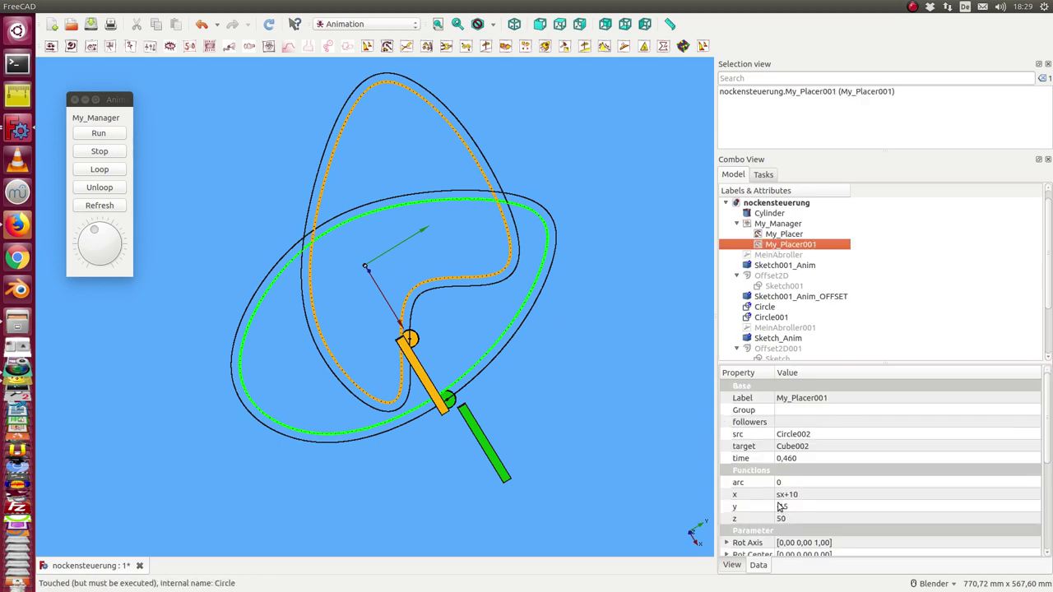
Compare My_Placer and My_Placer001 settings by switching between them
{"action": "left_click", "coordinate": [782, 236]}
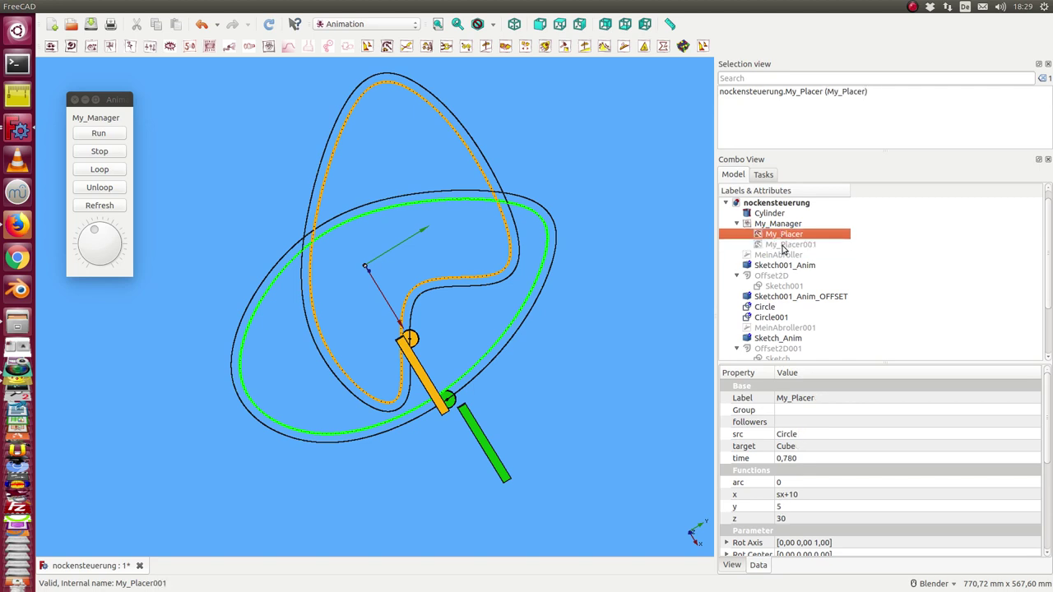
{"action": "left_click", "coordinate": [785, 245]}
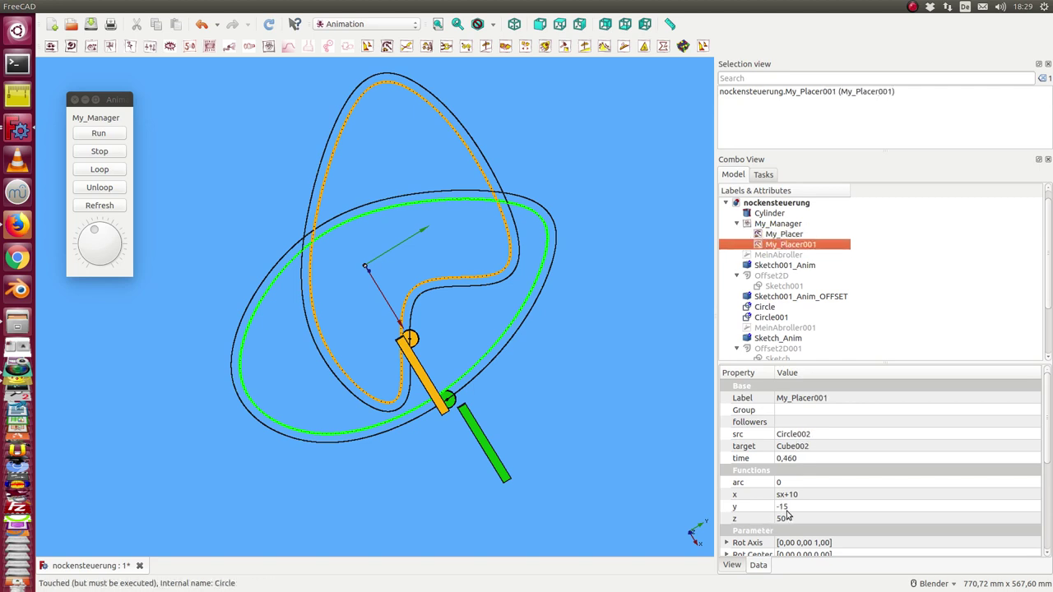
{"action": "left_click", "coordinate": [787, 236]}
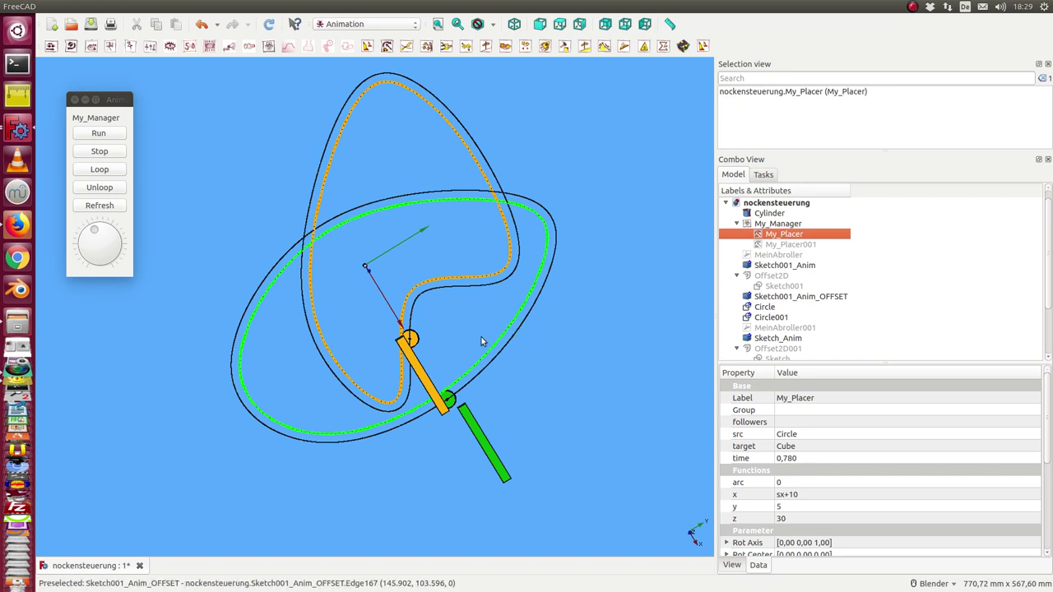
Switch to front then top view and select Cube002 with My_Placer001's settings shown
{"action": "left_click", "coordinate": [411, 454]}
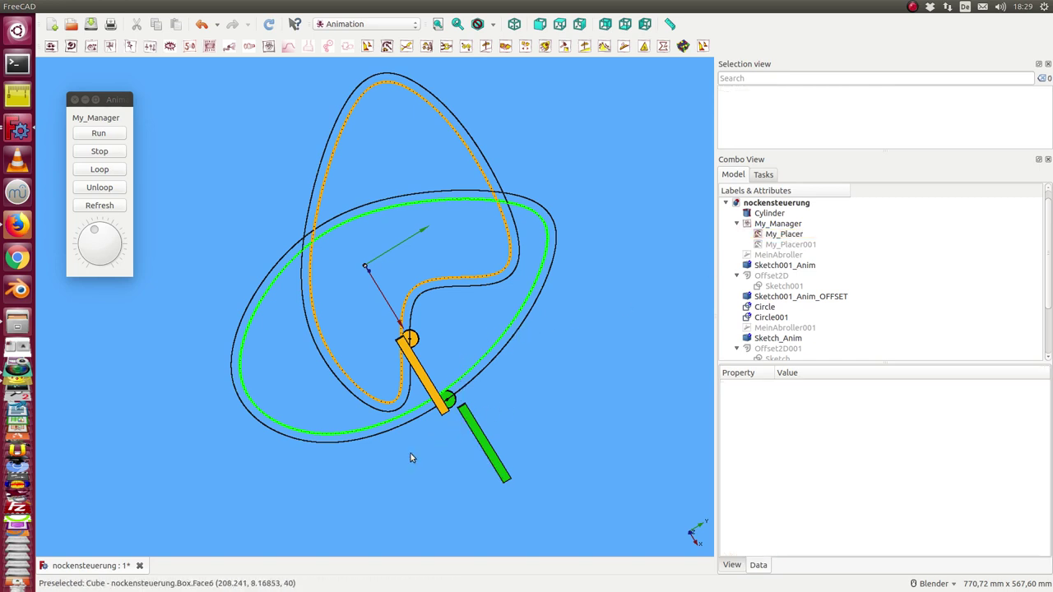
{"action": "key", "text": "1"}
{"action": "key", "text": "2"}
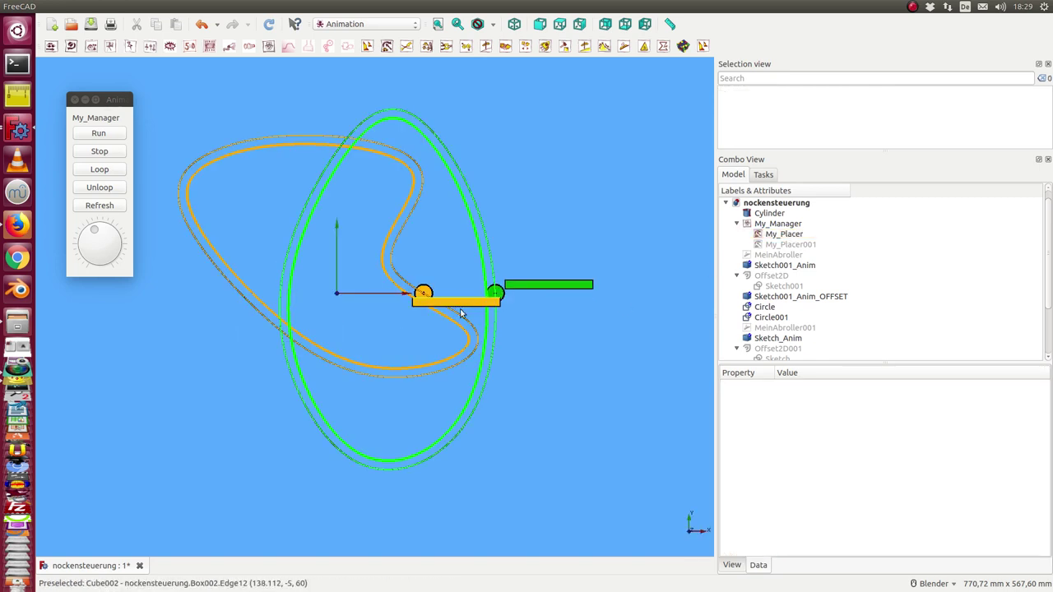
{"action": "left_click", "coordinate": [808, 245]}
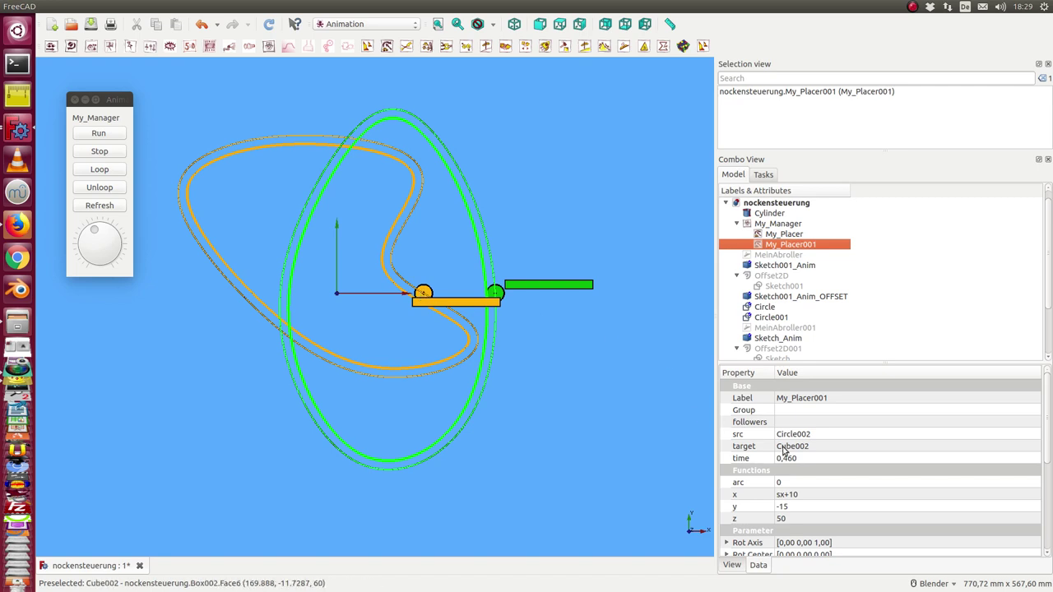
{"action": "scroll", "coordinate": [778, 313], "scroll_direction": "down", "scroll_amount": 2}
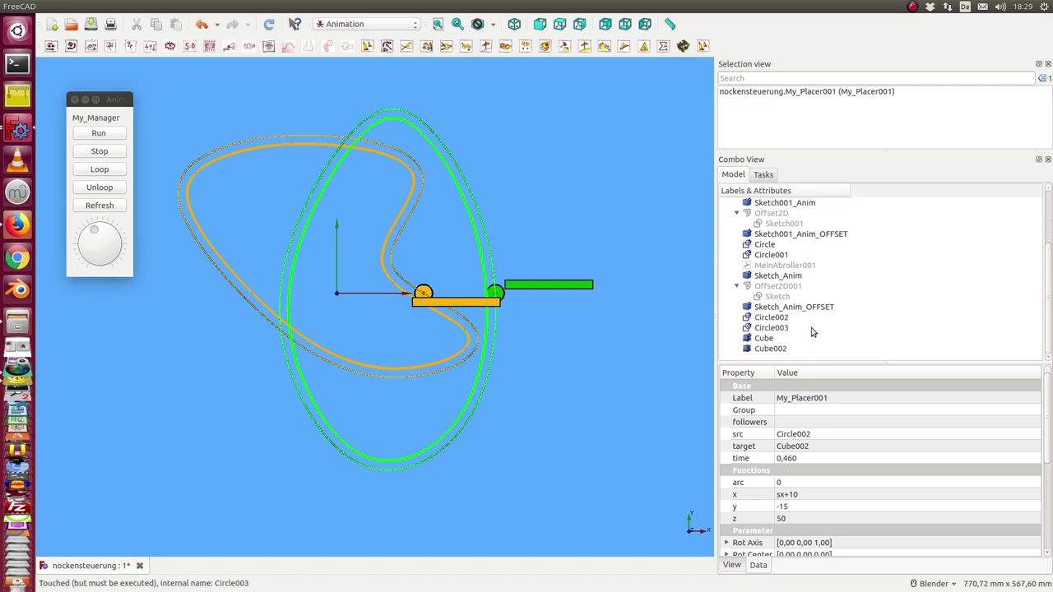
{"action": "left_click", "coordinate": [765, 353]}
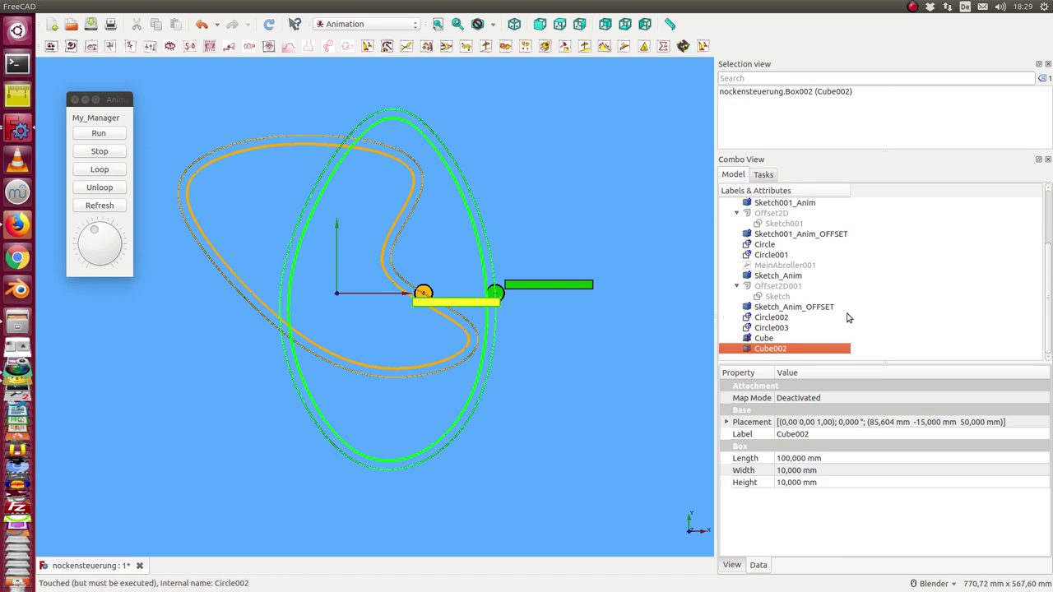
{"action": "scroll", "coordinate": [831, 239], "scroll_direction": "up", "scroll_amount": 2}
Run the animation from My_Placer001 and watch both follower bars from the front view
{"action": "left_click", "coordinate": [798, 245]}
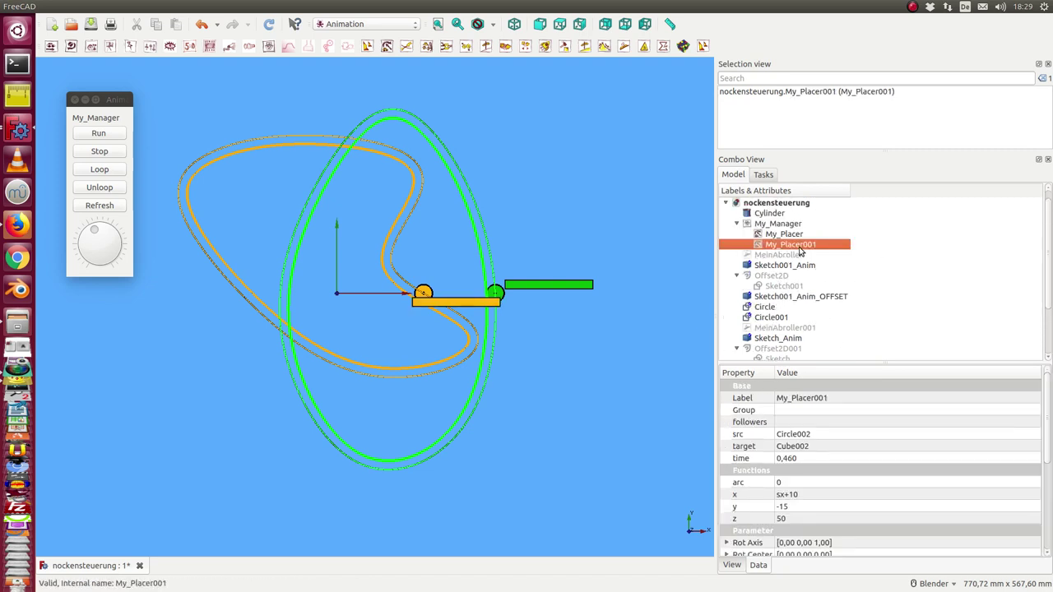
{"action": "left_click", "coordinate": [94, 132]}
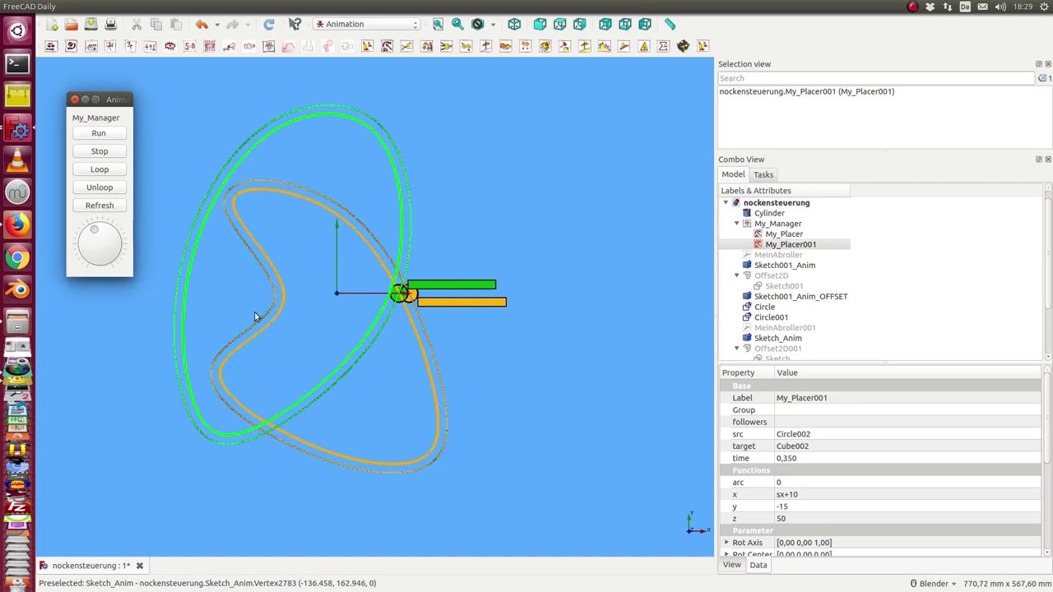
{"action": "left_click", "coordinate": [325, 347]}
{"action": "key", "text": "1"}
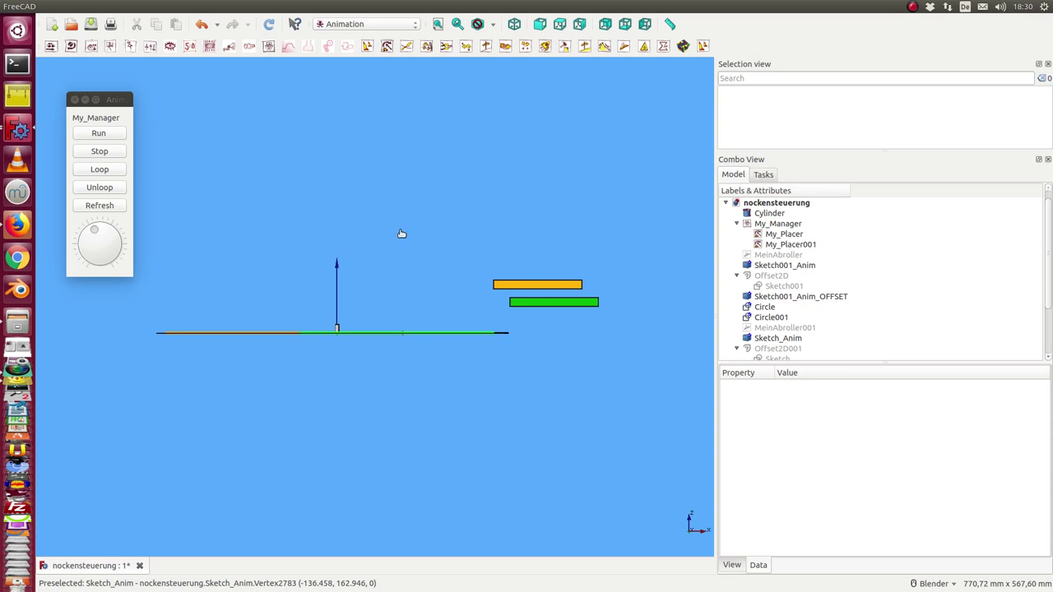
Stop the animation and set My_Placer's x to 10 and z to sx+30
{"action": "key", "text": "3"}
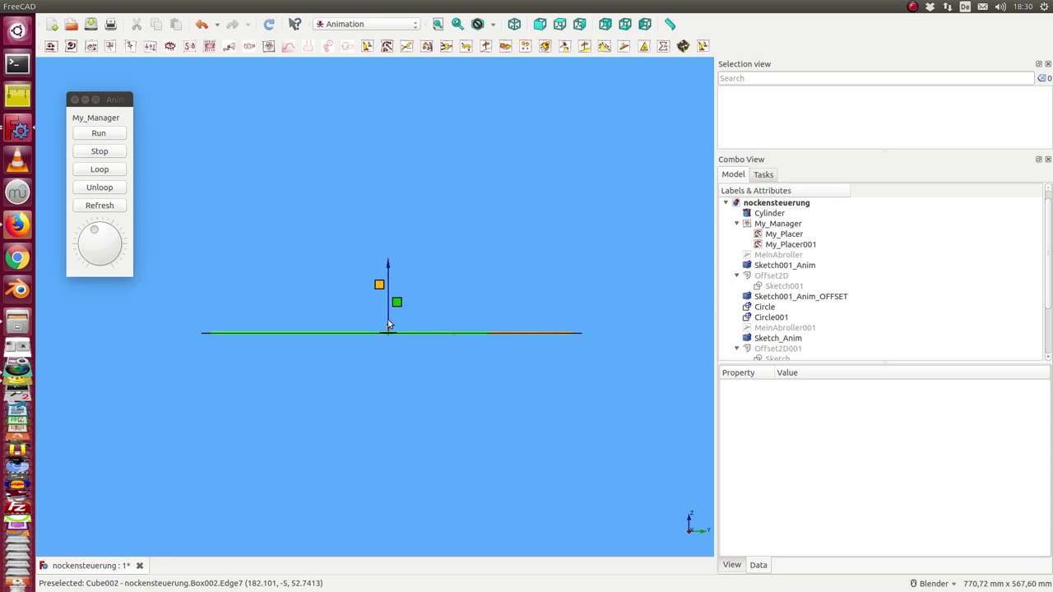
{"action": "left_click", "coordinate": [92, 154]}
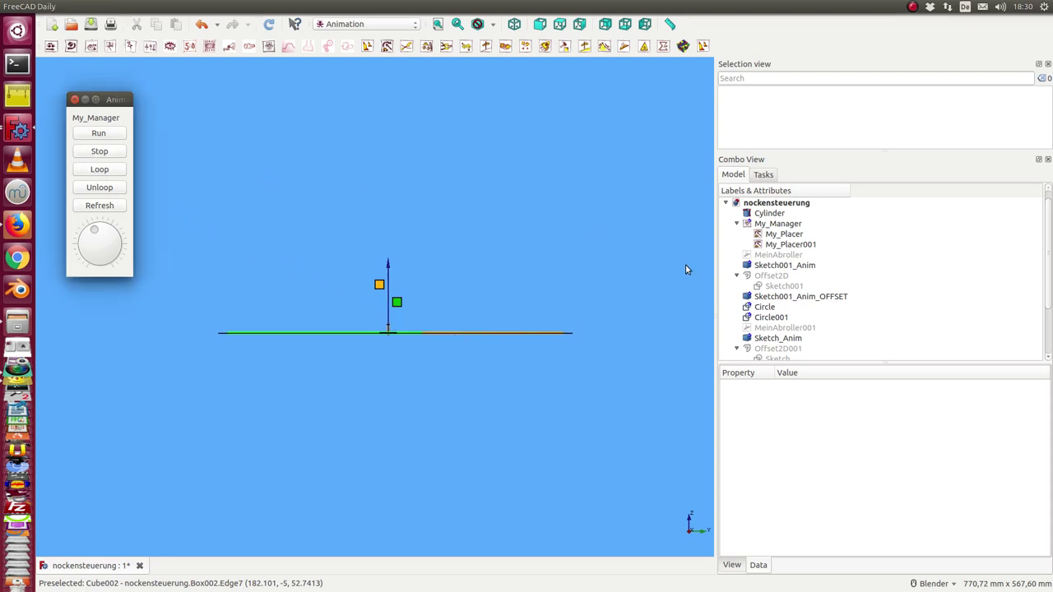
{"action": "left_click", "coordinate": [781, 234]}
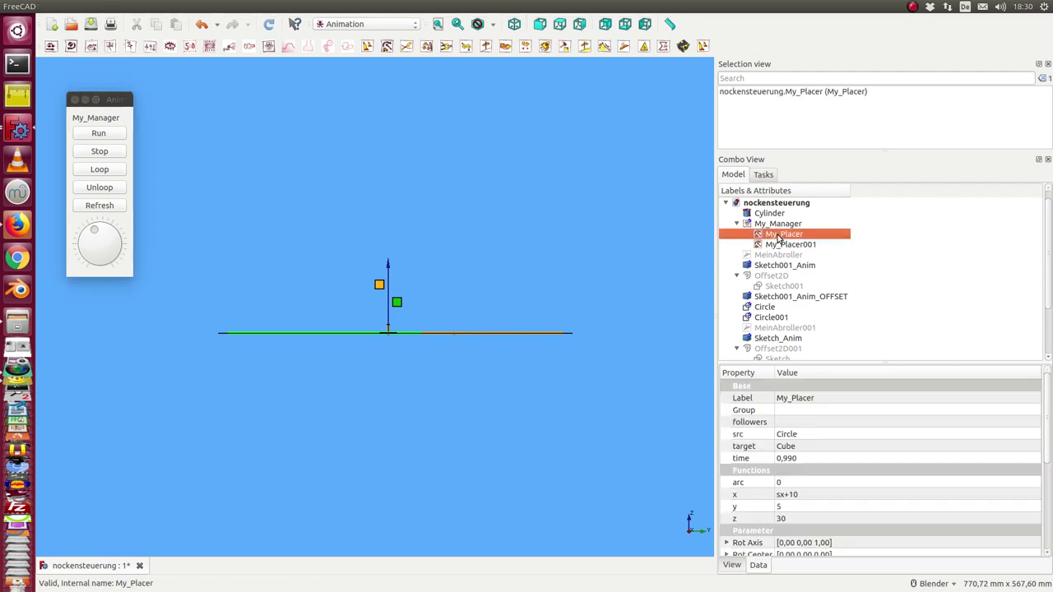
{"action": "left_click", "coordinate": [784, 495]}
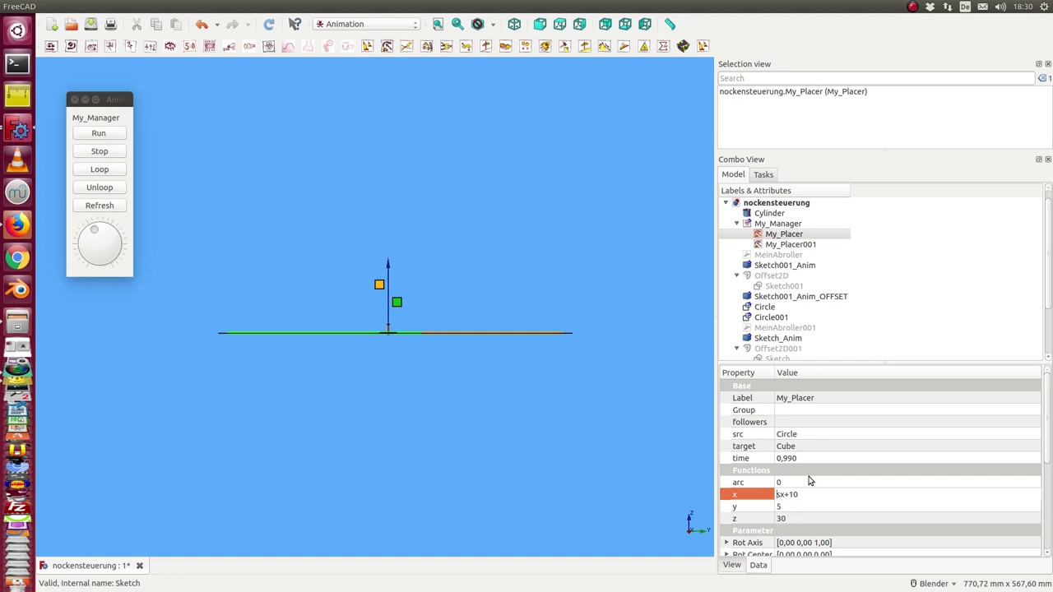
{"action": "key", "text": "Delete"}
{"action": "left_click", "coordinate": [790, 519]}
{"action": "type", "text": "sx+"}
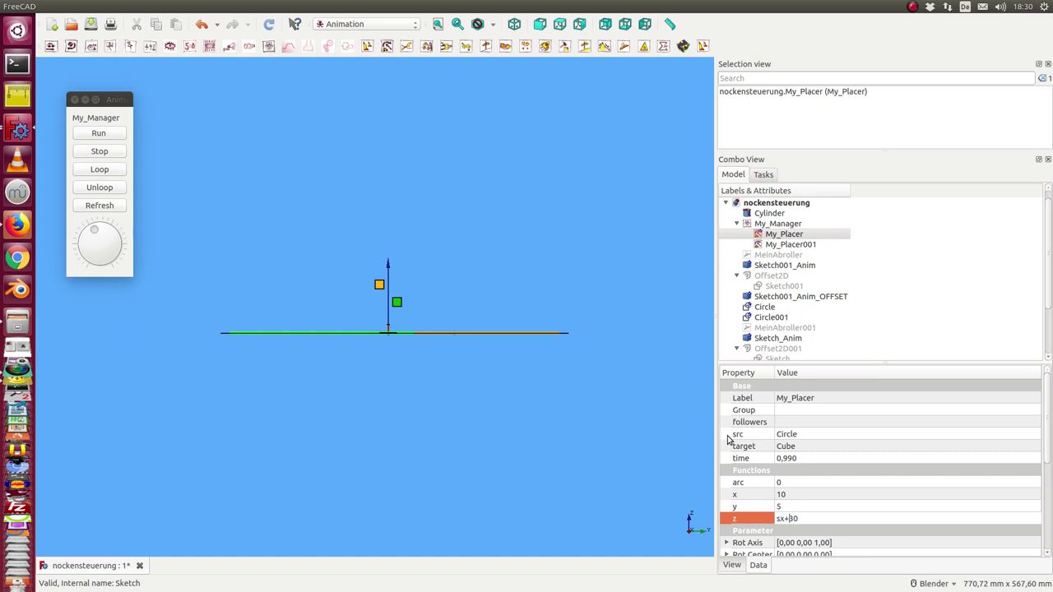
Set My_Placer001's z to sx+50 and x to a fixed 10
{"action": "left_click", "coordinate": [774, 247]}
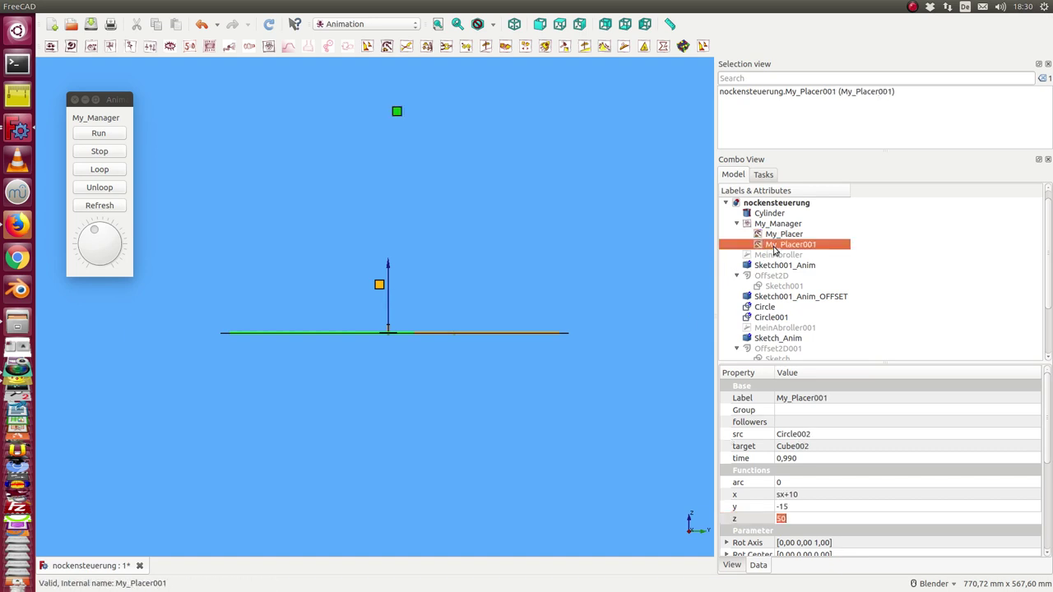
{"action": "left_click", "coordinate": [809, 520]}
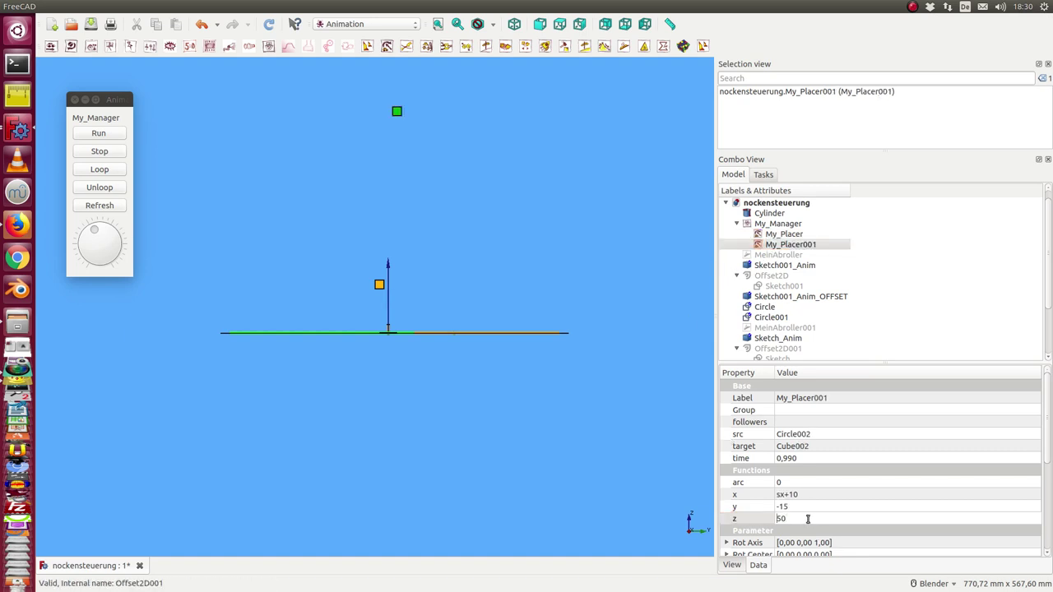
{"action": "type", "text": "sx+"}
{"action": "key", "text": "Return"}
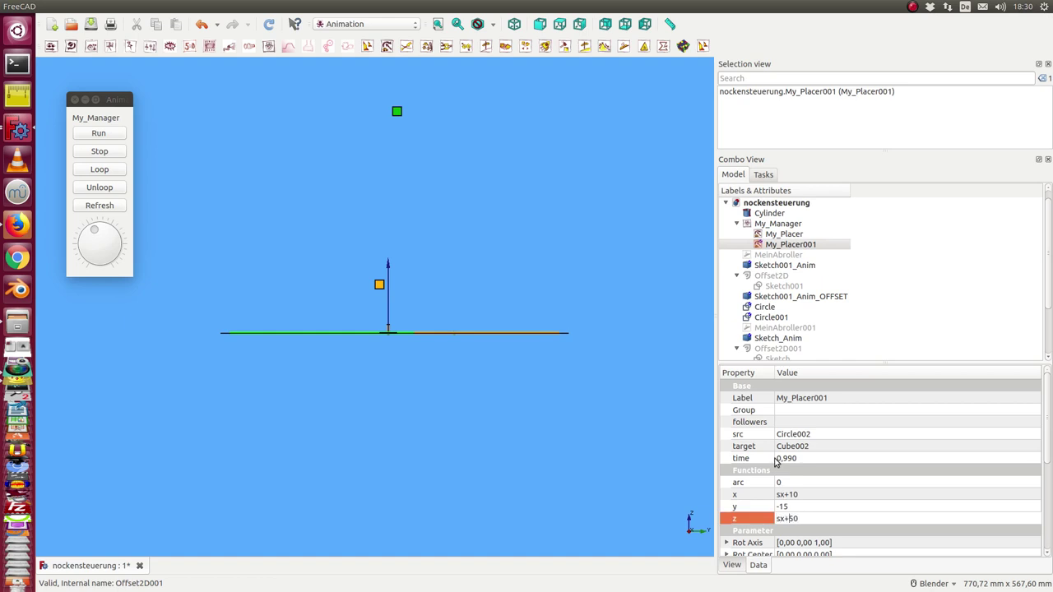
{"action": "left_click", "coordinate": [781, 496]}
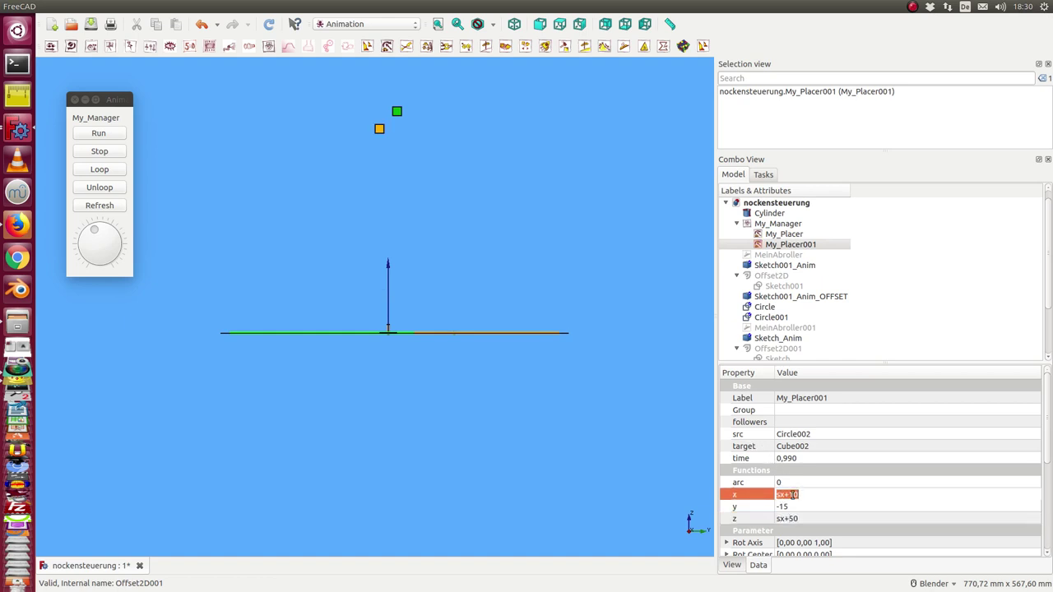
{"action": "left_click", "coordinate": [779, 495]}
{"action": "type", "text": "10"}
{"action": "key", "text": "Return"}
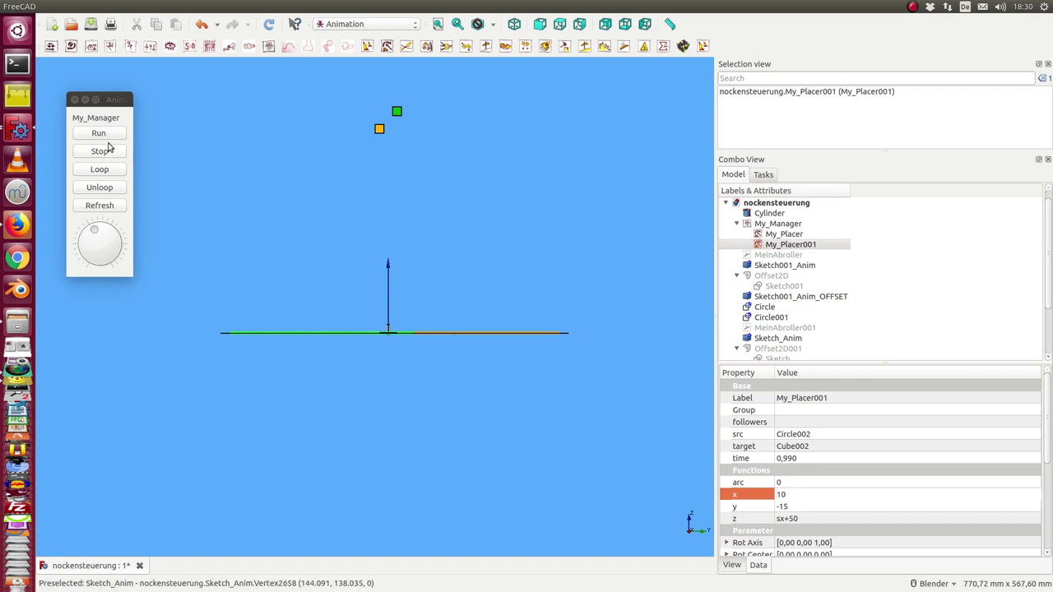
Run the animation to confirm both follower bars move up and down, then stop it at 0.770
{"action": "left_click", "coordinate": [108, 138]}
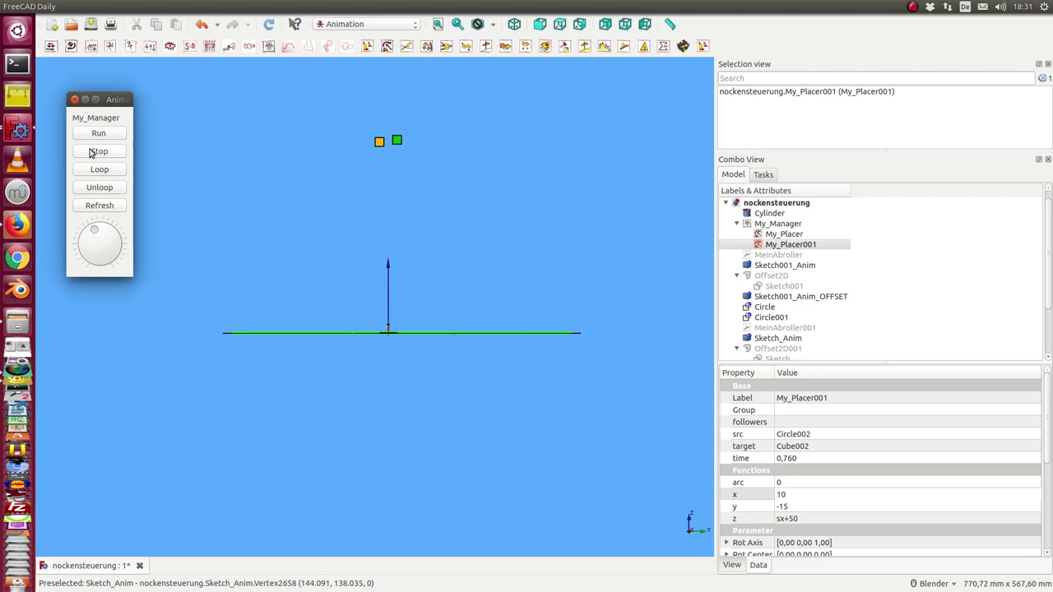
{"action": "left_click", "coordinate": [91, 152]}
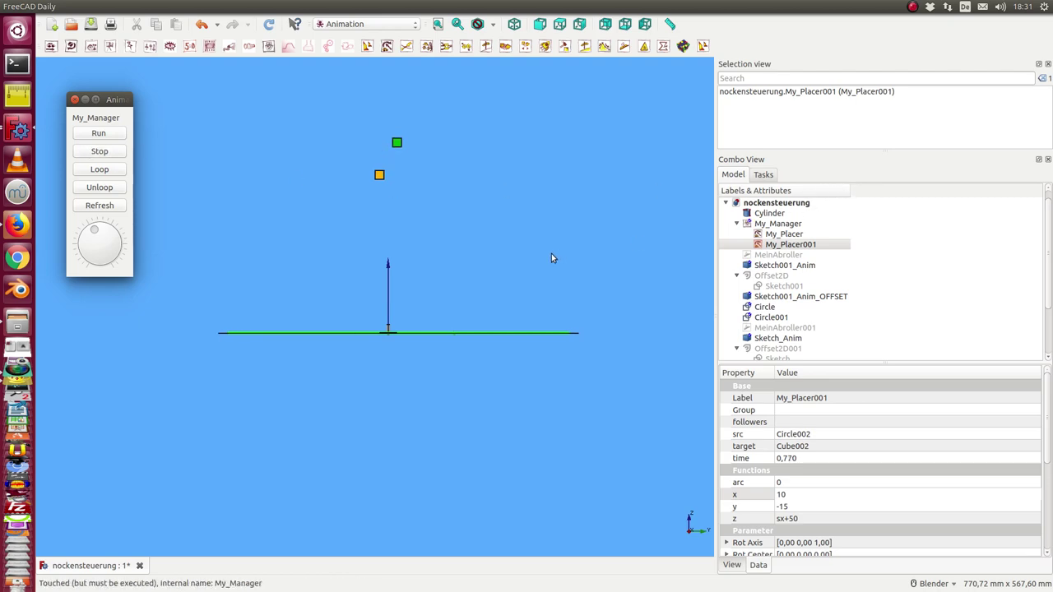
{"action": "mouse_move", "coordinate": [522, 233]}
{"action": "middle_mouse_down"}
{"action": "mouse_move", "coordinate": [515, 301]}
{"action": "mouse_move", "coordinate": [527, 272]}
{"action": "middle_mouse_up"}
Select MeinAbroller in the tree and extend the selection down to Cube002
{"action": "scroll", "coordinate": [795, 285], "scroll_direction": "down", "scroll_amount": 1}
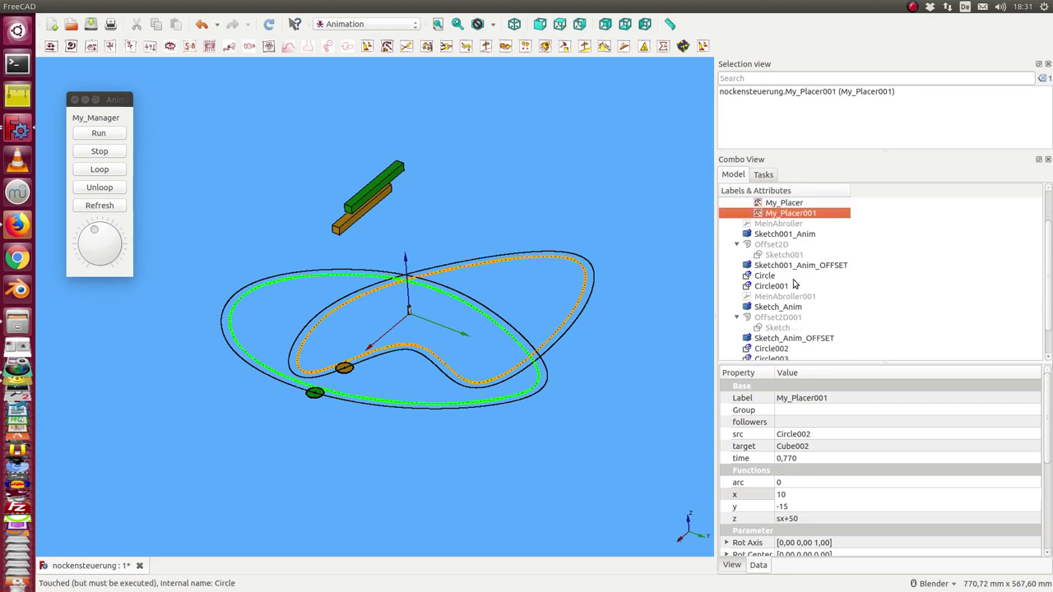
{"action": "scroll", "coordinate": [799, 279], "scroll_direction": "down", "scroll_amount": 1}
{"action": "scroll", "coordinate": [800, 278], "scroll_direction": "up", "scroll_amount": 1}
{"action": "scroll", "coordinate": [798, 272], "scroll_direction": "up", "scroll_amount": 2}
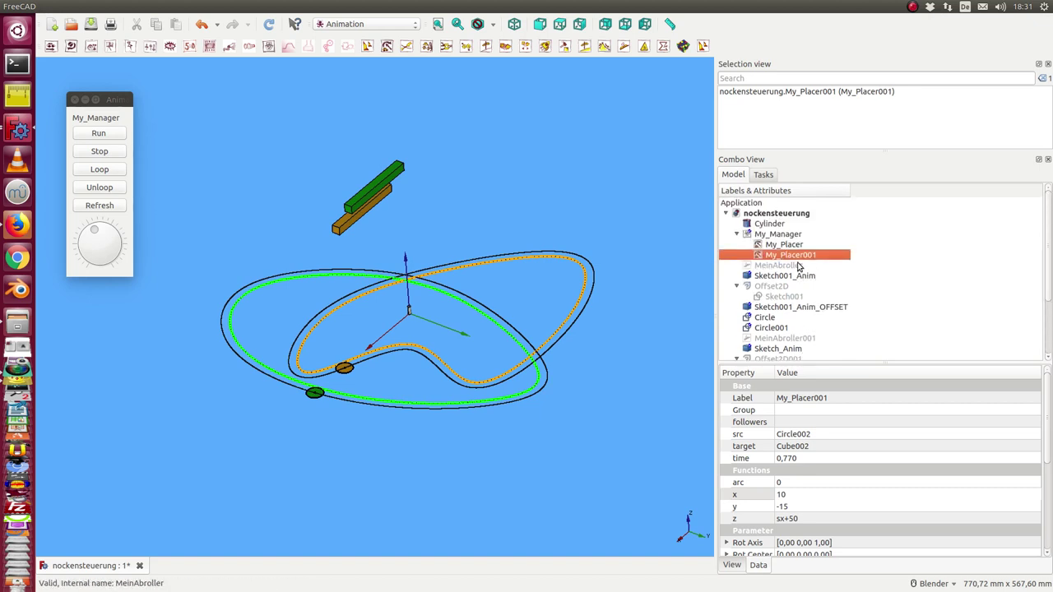
{"action": "left_click", "coordinate": [775, 266]}
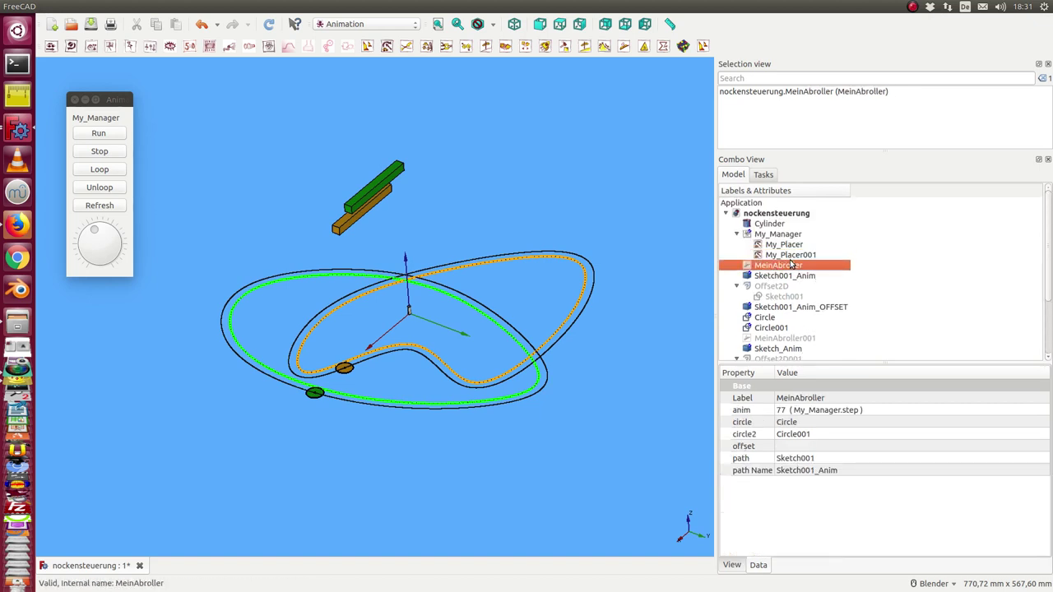
{"action": "left_click", "coordinate": [737, 285]}
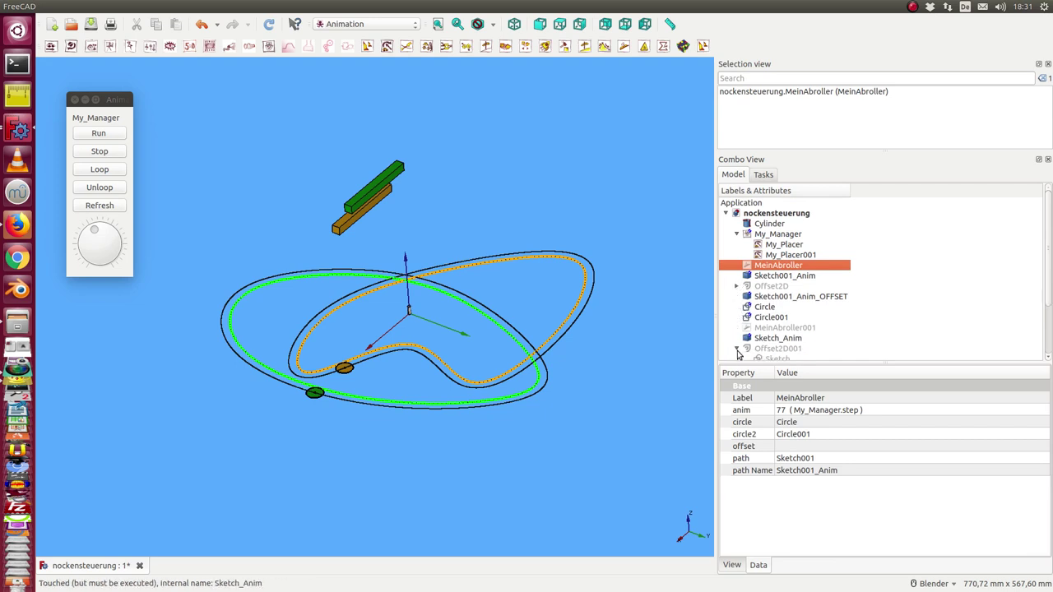
{"action": "scroll", "coordinate": [740, 350], "scroll_direction": "down", "scroll_amount": 2}
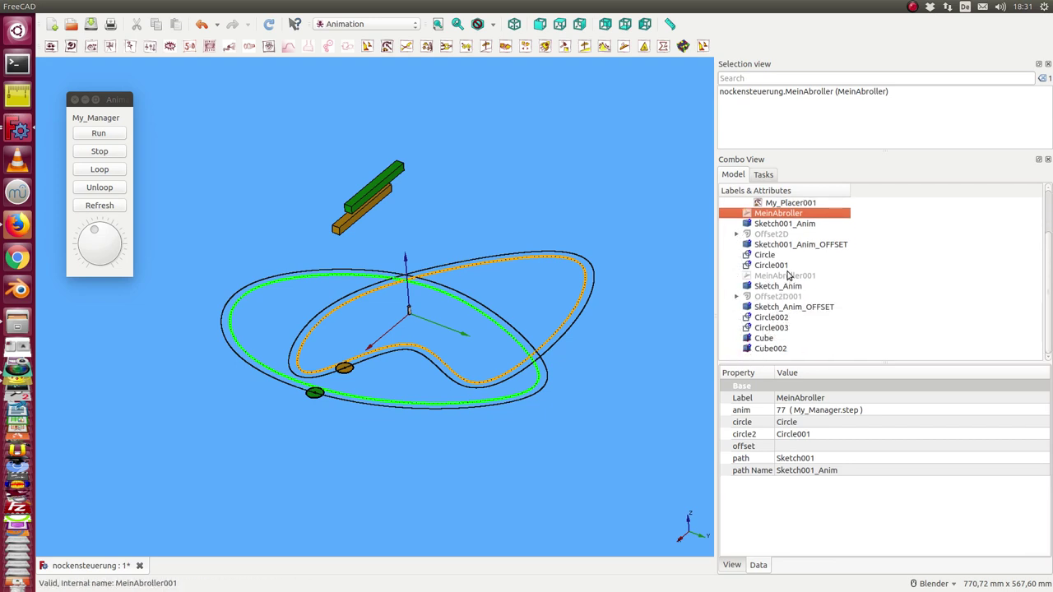
{"action": "scroll", "coordinate": [817, 239], "scroll_direction": "up", "scroll_amount": 1}
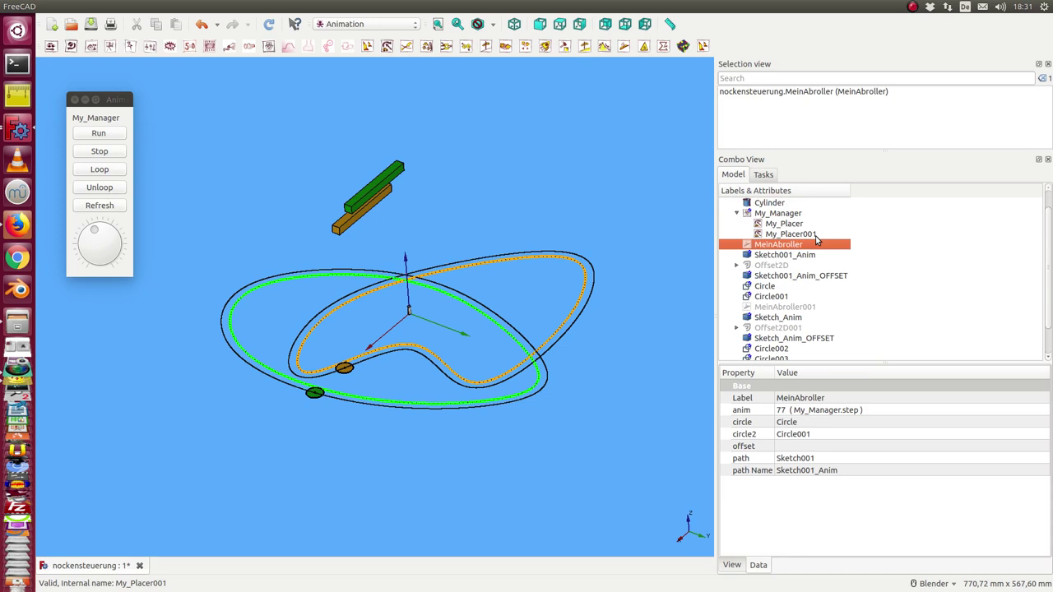
{"action": "key", "text": "shift+Down"}
{"action": "key", "text": "shift+Down"}
{"action": "key", "text": "shift+Down"}
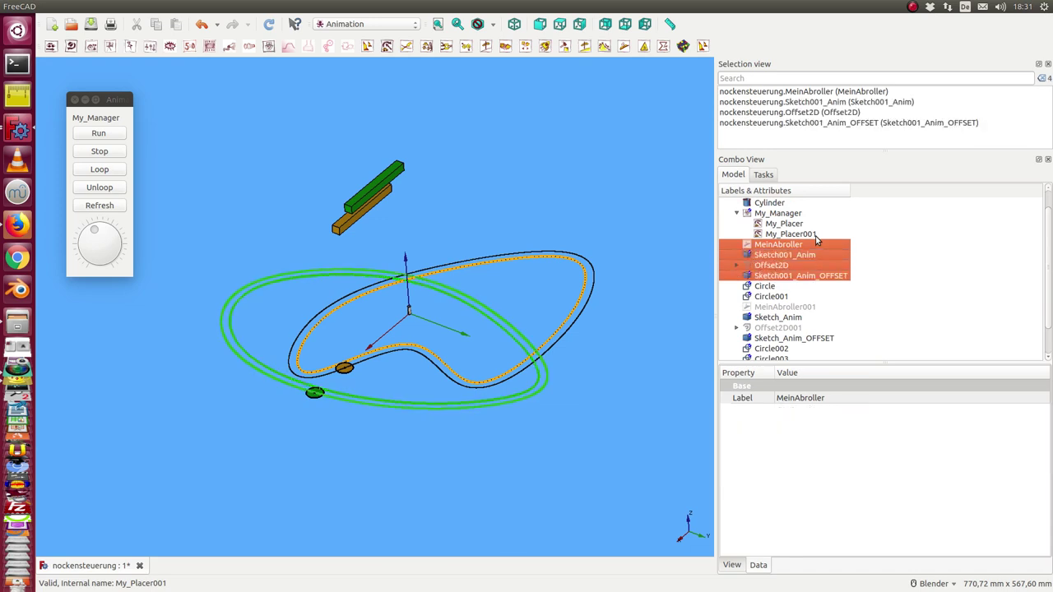
{"action": "key", "text": "shift+Down"}
{"action": "key", "text": "shift+Down"}
{"action": "key", "text": "shift+Down"}
Delete the 14 old roller objects and My_Manager with its placers, then select Sketch as the cam path
{"action": "key", "text": "Delete"}
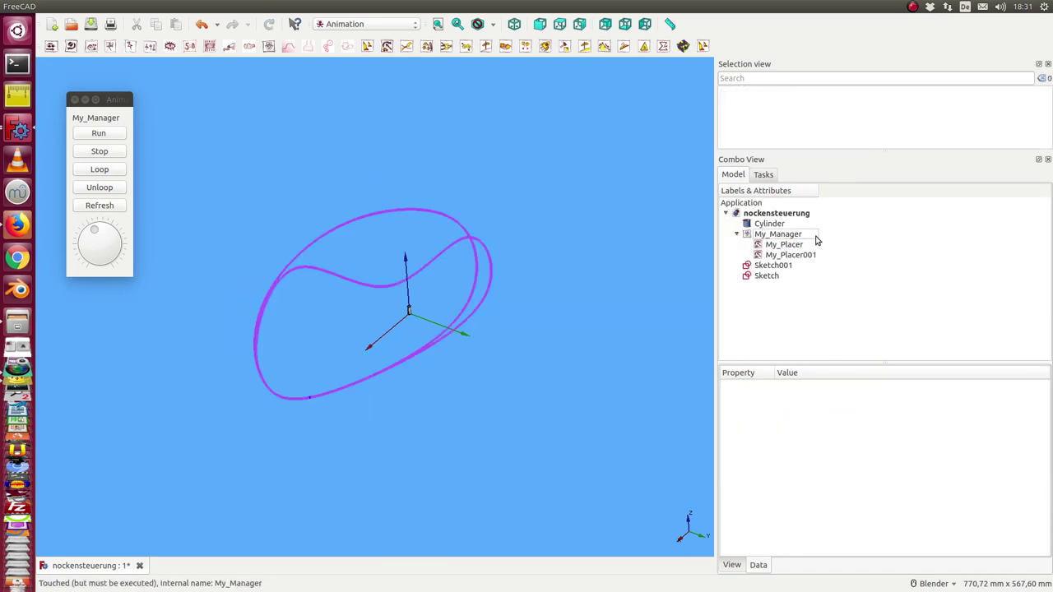
{"action": "left_click", "coordinate": [774, 235]}
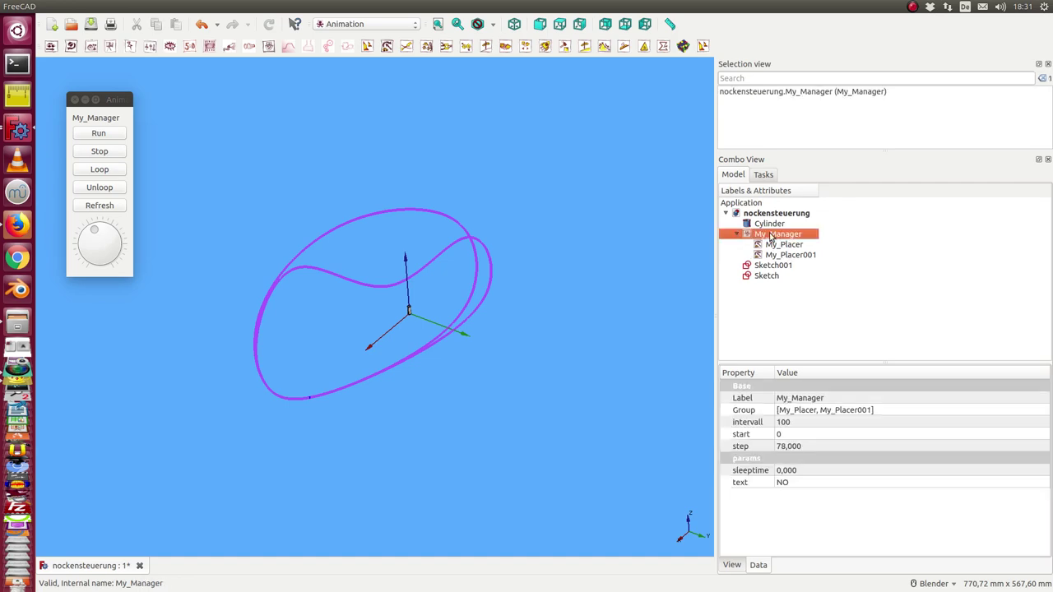
{"action": "key", "text": "alt+Tab"}
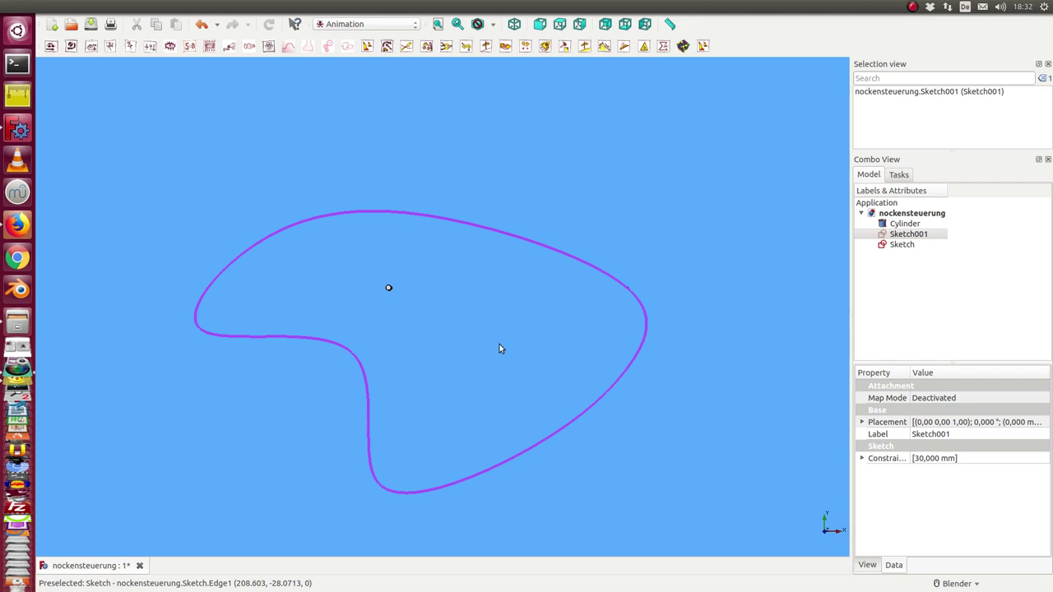
{"action": "scroll", "coordinate": [499, 345], "scroll_direction": "down", "scroll_amount": 2}
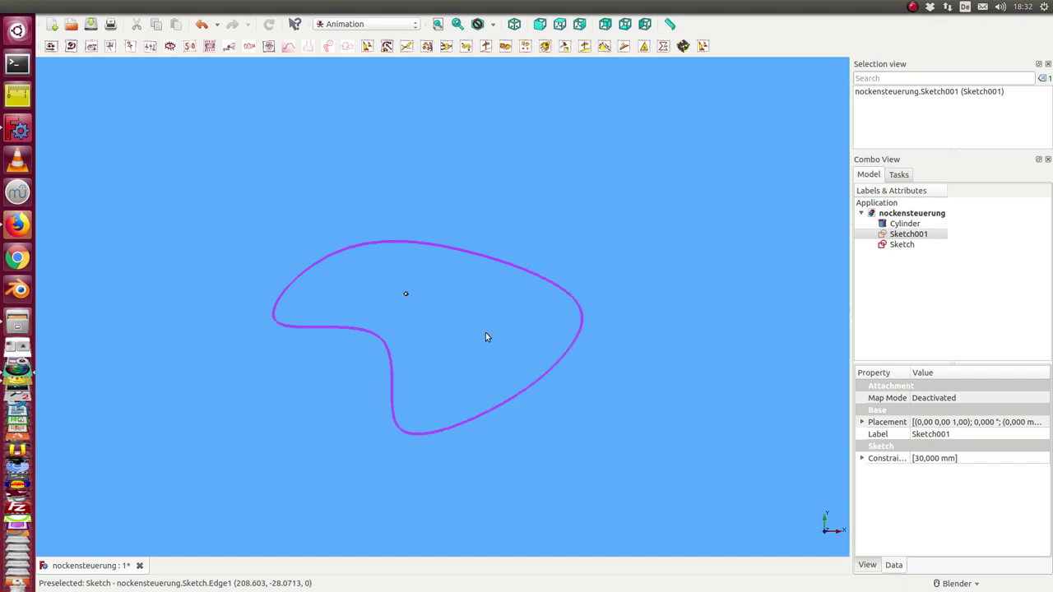
{"action": "left_click", "coordinate": [896, 245]}
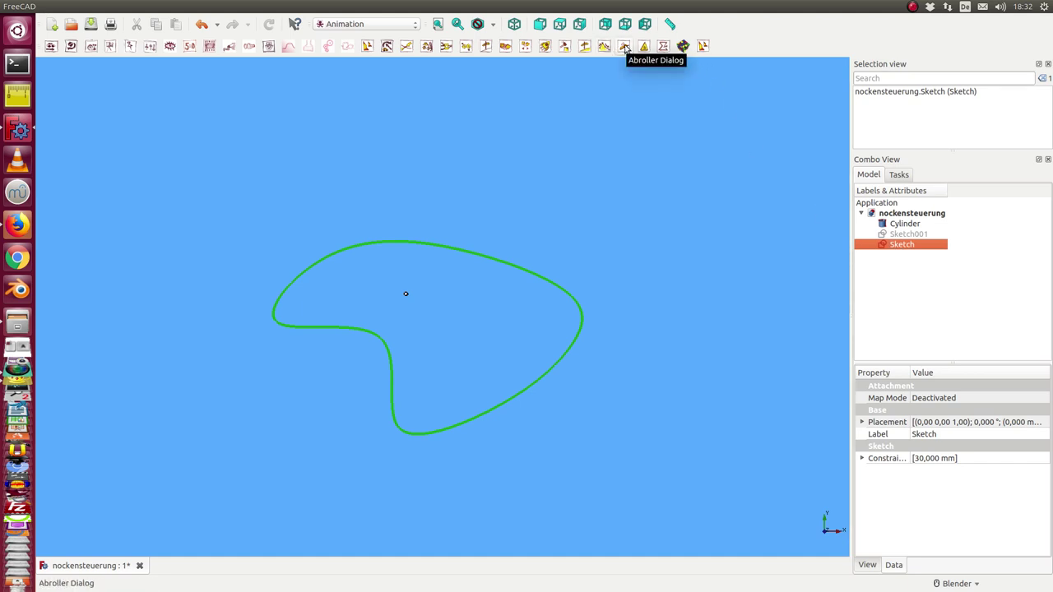
Create a new Abroller setup on Sketch, then inspect Sketch_Anim, Offset2D and MeinAbroller's anim property
{"action": "left_click", "coordinate": [624, 46]}
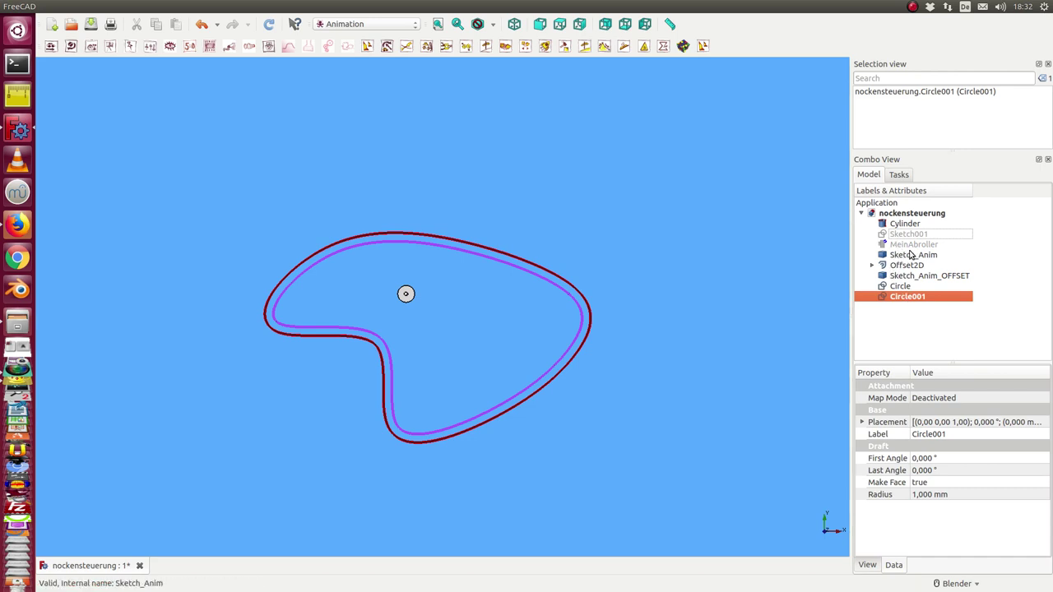
{"action": "left_click", "coordinate": [908, 256]}
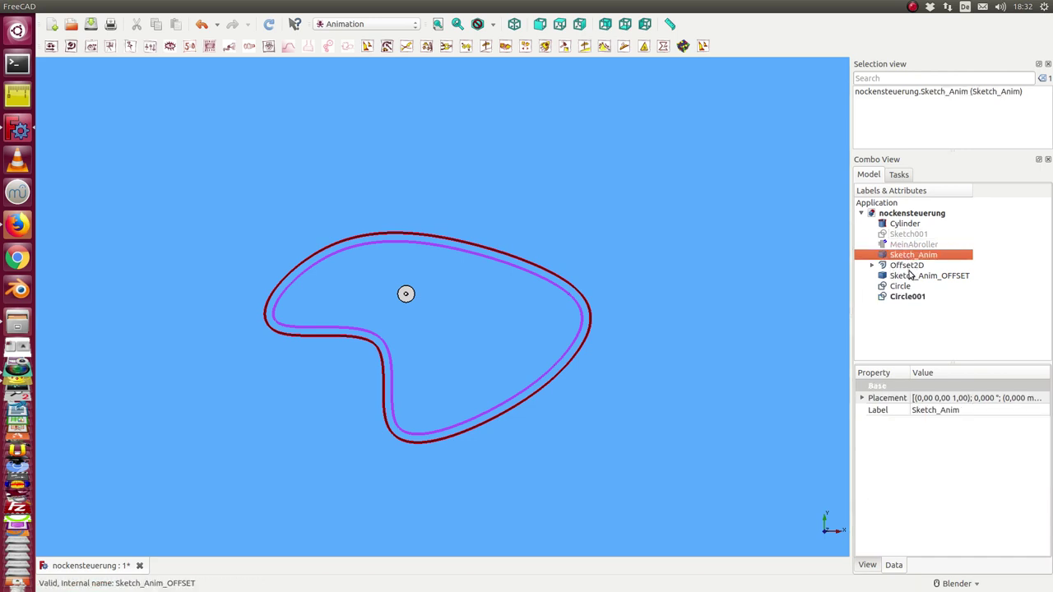
{"action": "left_click", "coordinate": [910, 266]}
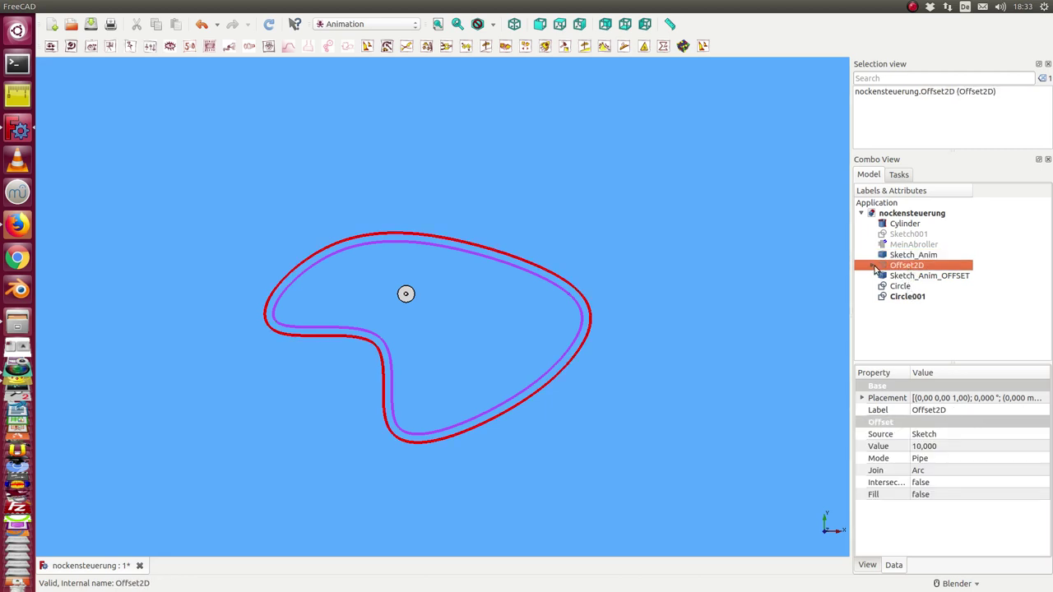
{"action": "key", "text": "Right"}
{"action": "left_click", "coordinate": [905, 276]}
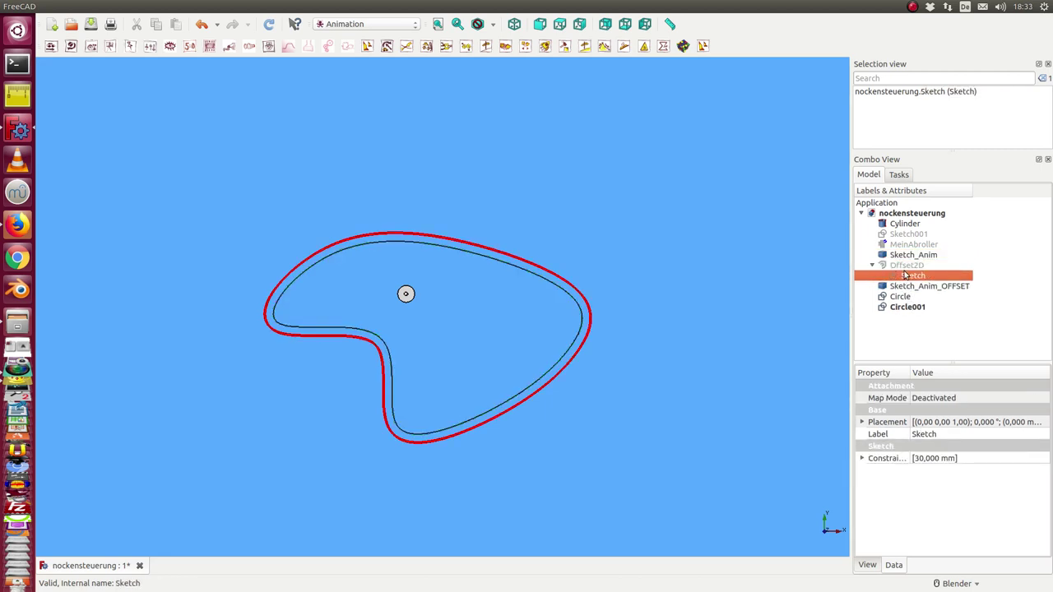
{"action": "left_click", "coordinate": [899, 246]}
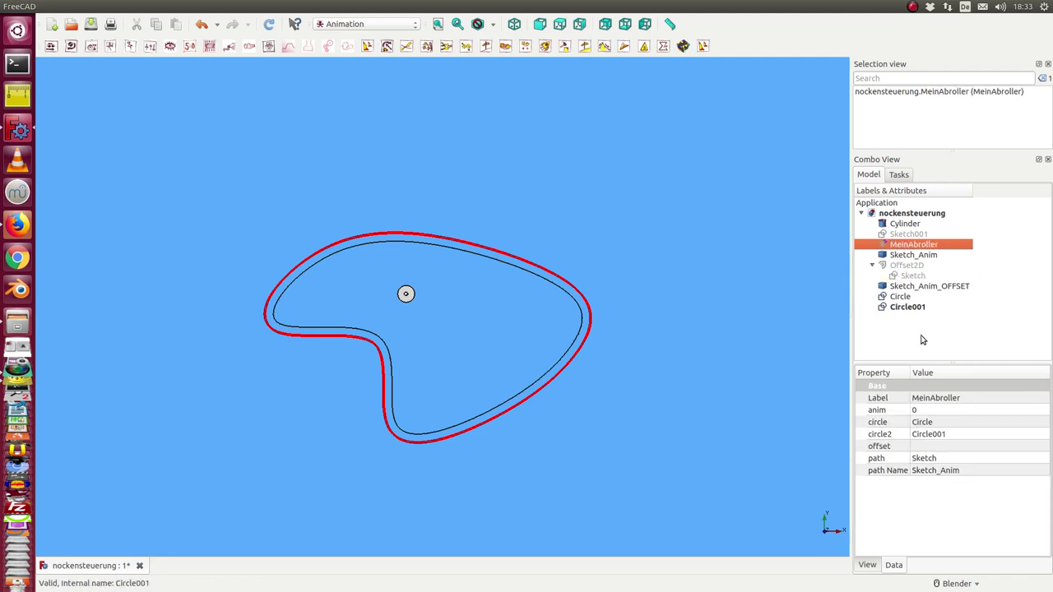
{"action": "left_click", "coordinate": [932, 413]}
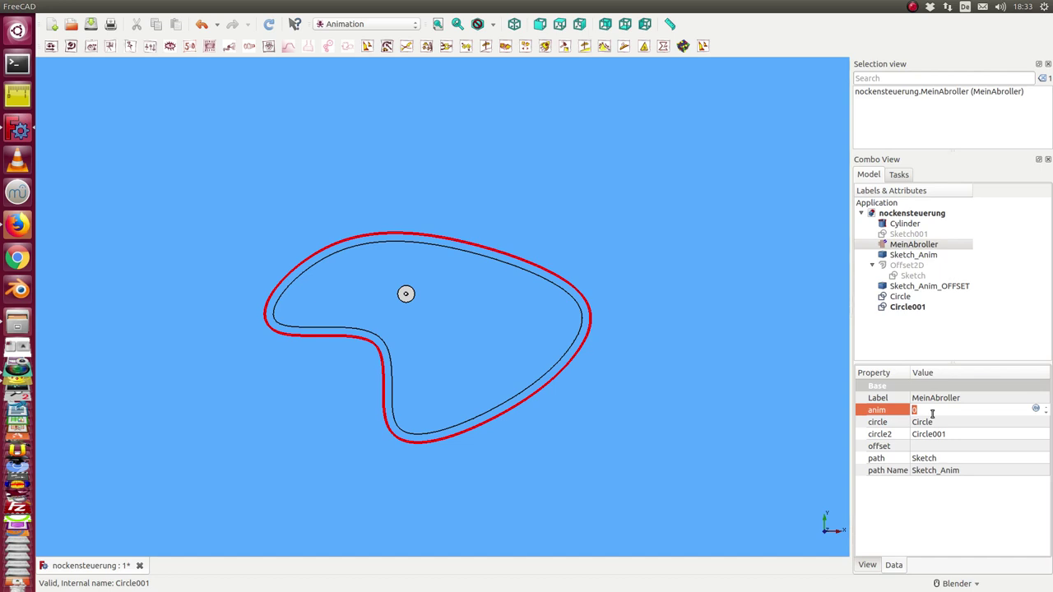
Raise MeinAbroller's anim value to 103, then lower it back to 85
{"action": "scroll", "coordinate": [932, 413], "scroll_direction": "up", "scroll_amount": 1}
{"action": "scroll", "coordinate": [932, 413], "scroll_direction": "up", "scroll_amount": 1}
{"action": "scroll", "coordinate": [932, 413], "scroll_direction": "up", "scroll_amount": 1}
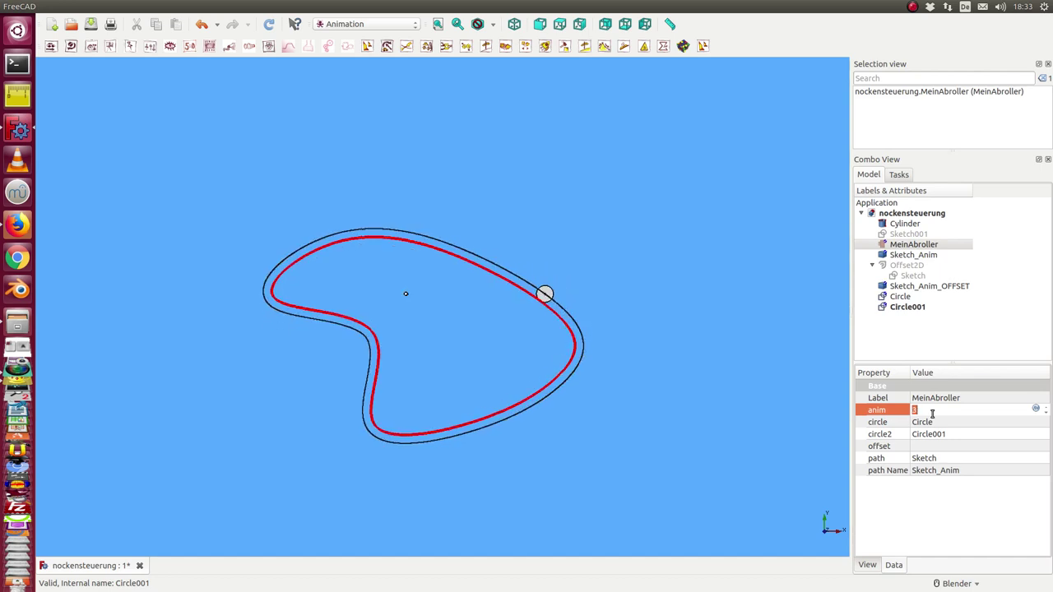
{"action": "scroll", "coordinate": [932, 414], "scroll_direction": "up", "scroll_amount": 2}
{"action": "scroll", "coordinate": [932, 413], "scroll_direction": "up", "scroll_amount": 3}
{"action": "scroll", "coordinate": [932, 414], "scroll_direction": "up", "scroll_amount": 2}
{"action": "scroll", "coordinate": [933, 413], "scroll_direction": "up", "scroll_amount": 2}
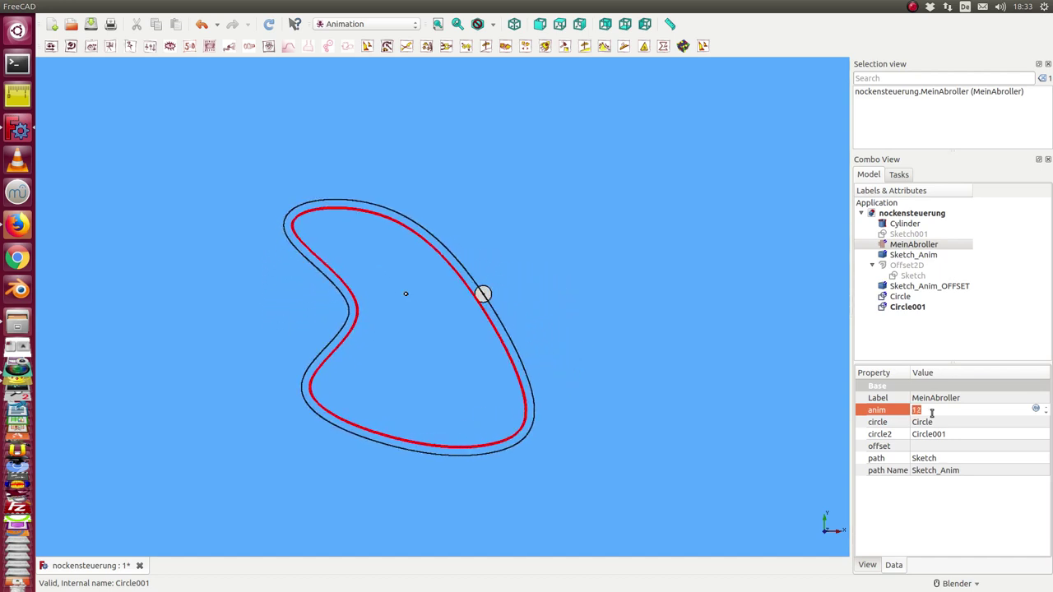
{"action": "scroll", "coordinate": [933, 413], "scroll_direction": "up", "scroll_amount": 3}
{"action": "scroll", "coordinate": [932, 411], "scroll_direction": "up", "scroll_amount": 4}
{"action": "scroll", "coordinate": [932, 411], "scroll_direction": "up", "scroll_amount": 4}
{"action": "scroll", "coordinate": [933, 412], "scroll_direction": "up", "scroll_amount": 4}
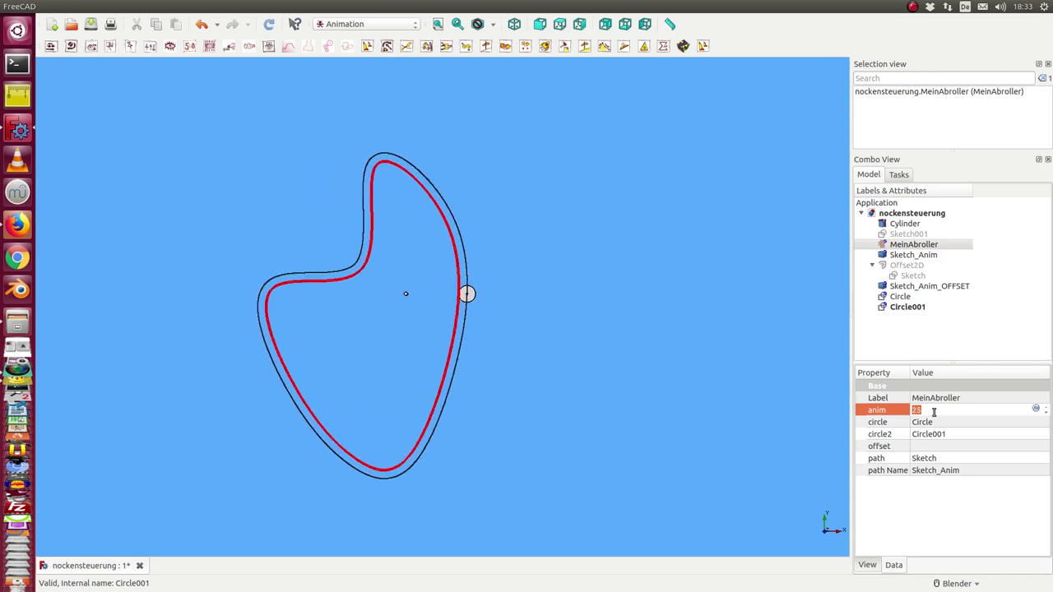
{"action": "scroll", "coordinate": [934, 411], "scroll_direction": "up", "scroll_amount": 3}
{"action": "scroll", "coordinate": [934, 412], "scroll_direction": "up", "scroll_amount": 3}
{"action": "scroll", "coordinate": [934, 412], "scroll_direction": "up", "scroll_amount": 3}
{"action": "scroll", "coordinate": [933, 411], "scroll_direction": "up", "scroll_amount": 4}
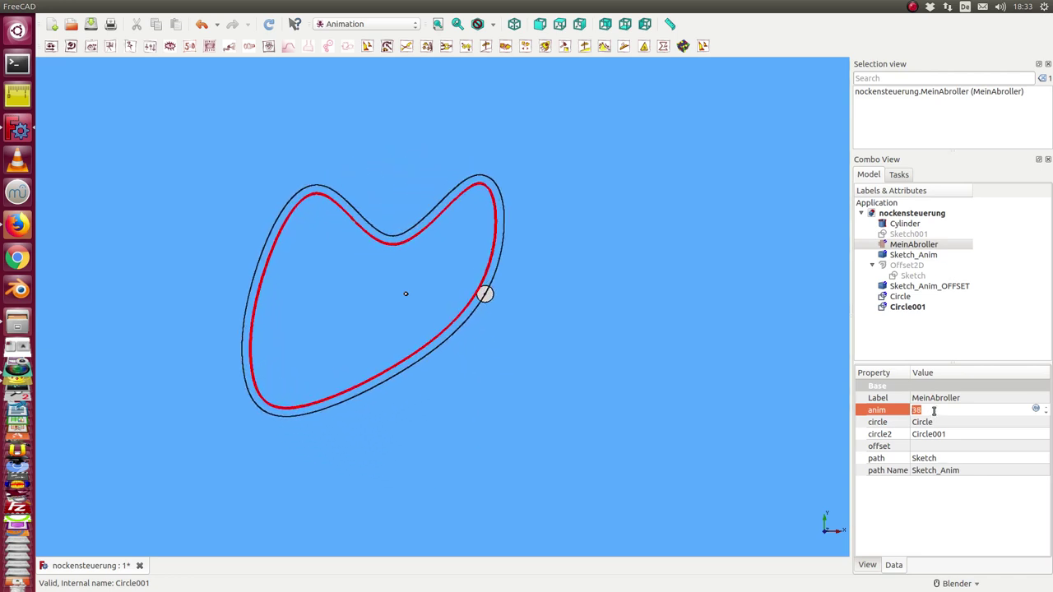
{"action": "scroll", "coordinate": [933, 409], "scroll_direction": "up", "scroll_amount": 3}
{"action": "scroll", "coordinate": [933, 411], "scroll_direction": "up", "scroll_amount": 2}
{"action": "scroll", "coordinate": [933, 410], "scroll_direction": "up", "scroll_amount": 2}
{"action": "scroll", "coordinate": [933, 411], "scroll_direction": "up", "scroll_amount": 2}
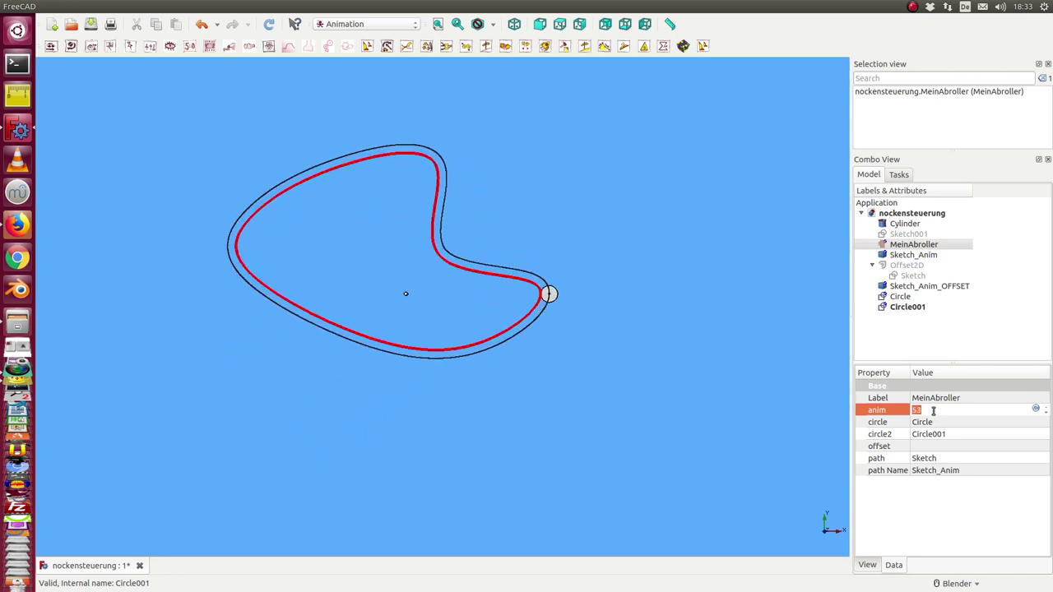
{"action": "scroll", "coordinate": [934, 411], "scroll_direction": "up", "scroll_amount": 1}
{"action": "scroll", "coordinate": [933, 411], "scroll_direction": "up", "scroll_amount": 5}
{"action": "scroll", "coordinate": [933, 411], "scroll_direction": "up", "scroll_amount": 5}
{"action": "scroll", "coordinate": [933, 410], "scroll_direction": "up", "scroll_amount": 5}
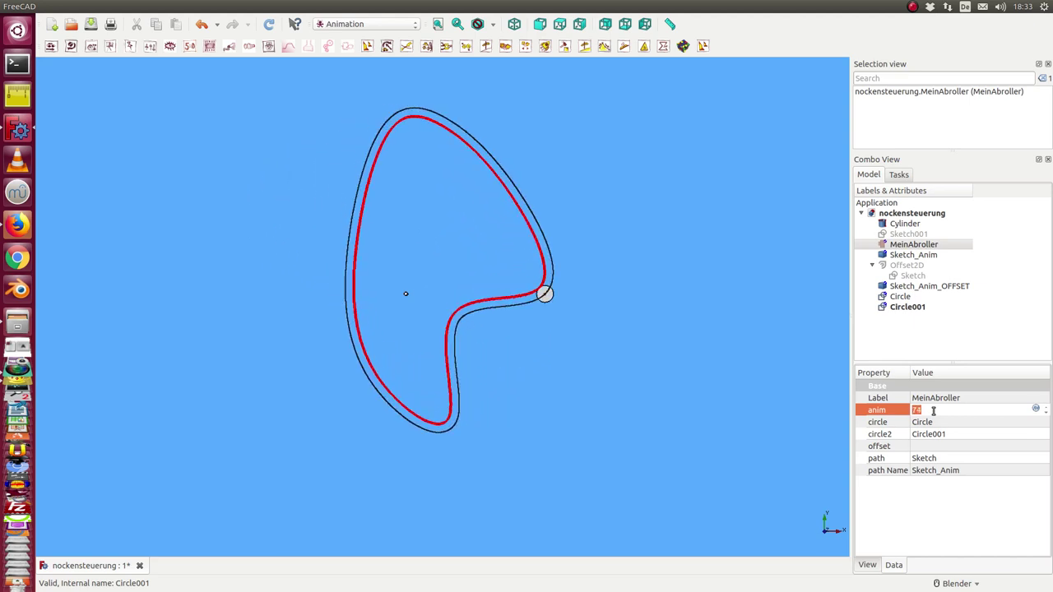
{"action": "scroll", "coordinate": [934, 411], "scroll_direction": "up", "scroll_amount": 5}
{"action": "scroll", "coordinate": [934, 411], "scroll_direction": "up", "scroll_amount": 5}
{"action": "scroll", "coordinate": [934, 411], "scroll_direction": "up", "scroll_amount": 5}
{"action": "scroll", "coordinate": [934, 410], "scroll_direction": "up", "scroll_amount": 5}
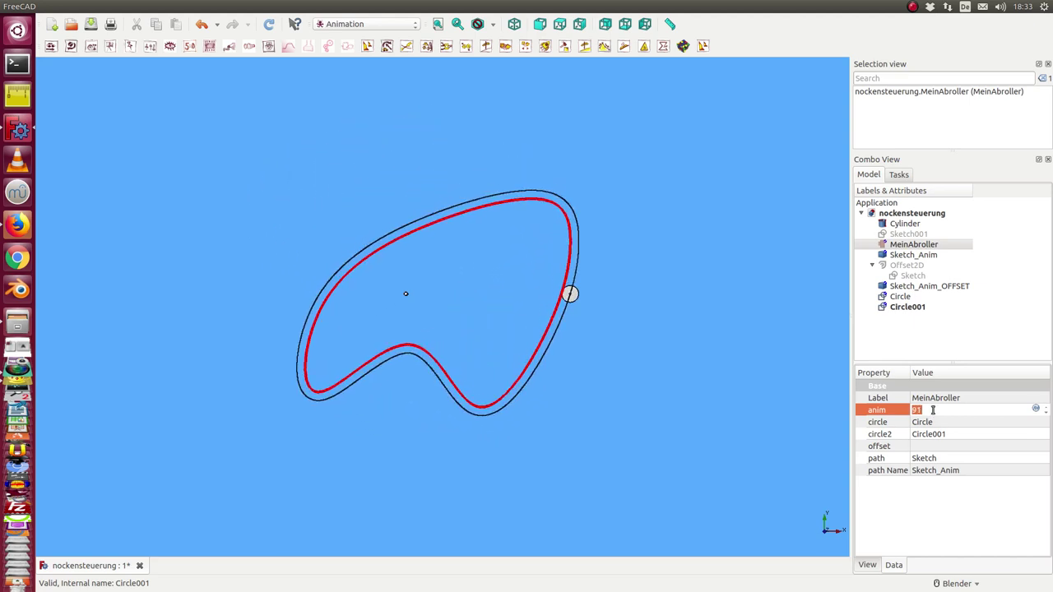
{"action": "scroll", "coordinate": [934, 410], "scroll_direction": "up", "scroll_amount": 4}
{"action": "scroll", "coordinate": [934, 411], "scroll_direction": "up", "scroll_amount": 6}
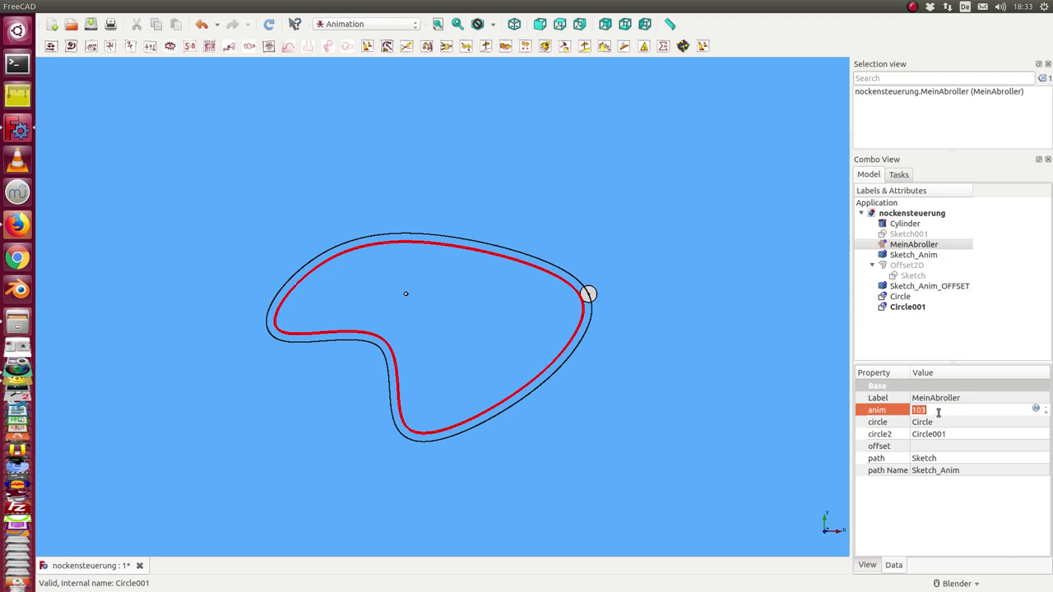
{"action": "scroll", "coordinate": [938, 411], "scroll_direction": "down", "scroll_amount": 5}
{"action": "scroll", "coordinate": [938, 410], "scroll_direction": "down", "scroll_amount": 4}
{"action": "scroll", "coordinate": [937, 410], "scroll_direction": "down", "scroll_amount": 5}
{"action": "scroll", "coordinate": [935, 409], "scroll_direction": "down", "scroll_amount": 4}
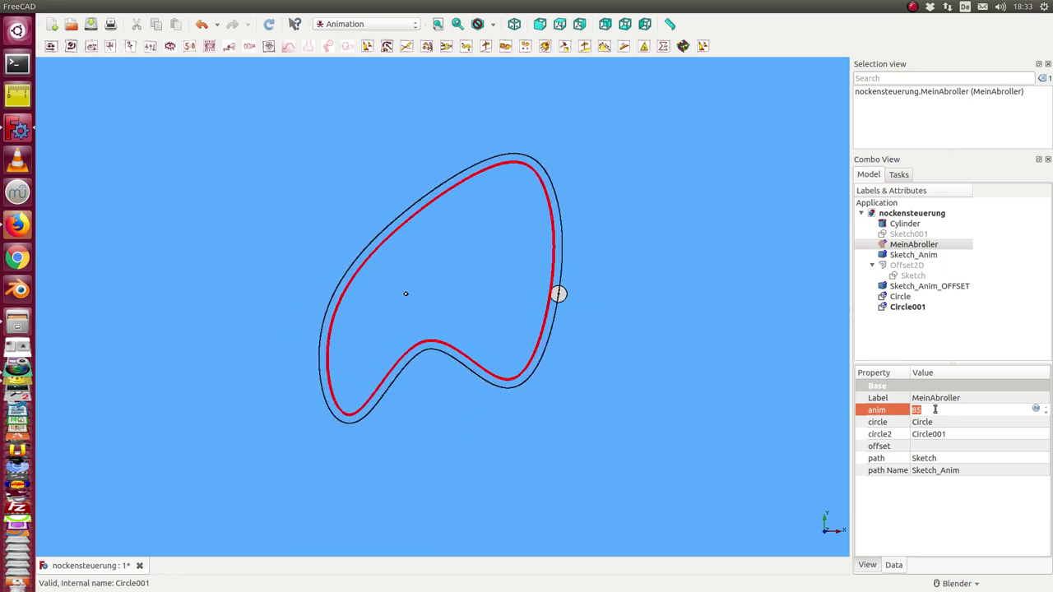